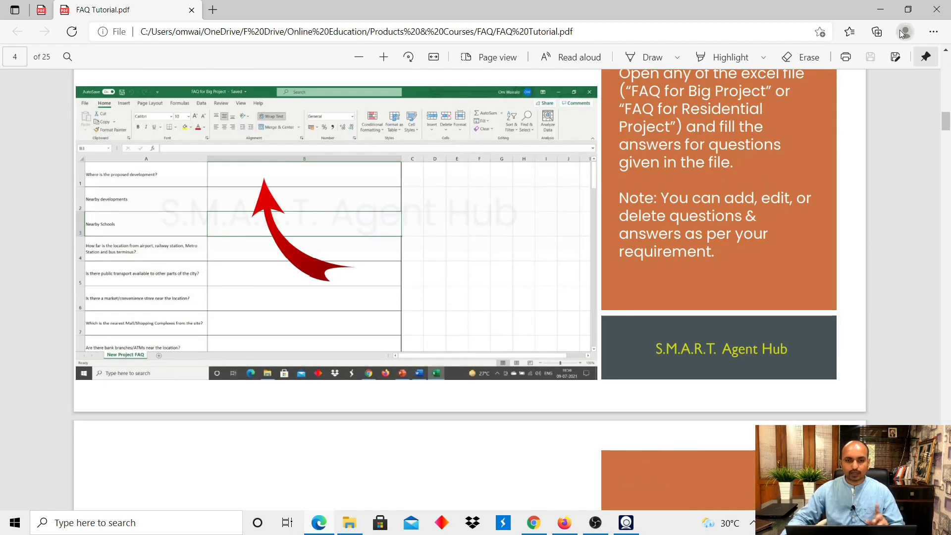
# Minimize the FAQ Tutorial PDF in Edge to reveal the Ganga Serio folder in File Explorer.
pyautogui.click(881, 10)
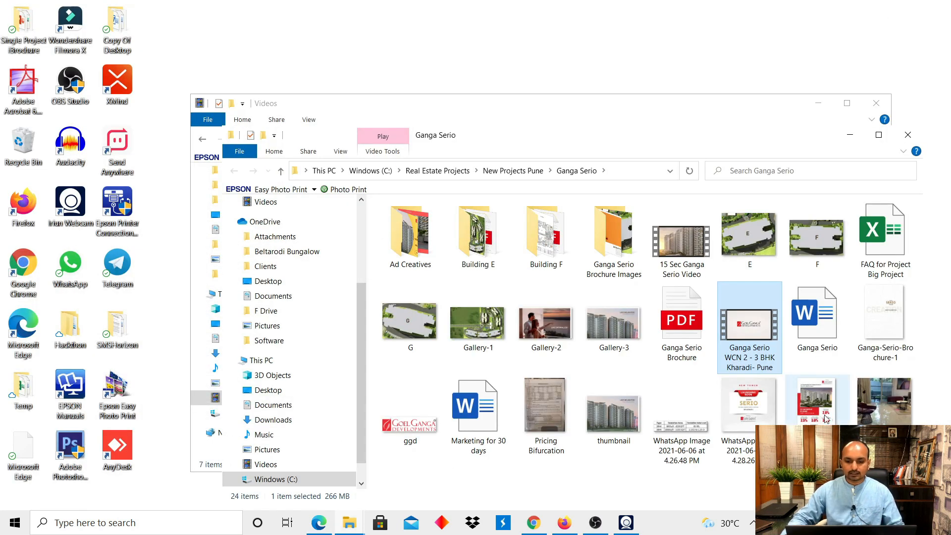
# Open the 'FAQ for Project Big Project' workbook in Excel.
pyautogui.doubleClick(888, 259)
pyautogui.scroll(2, 472, 340)
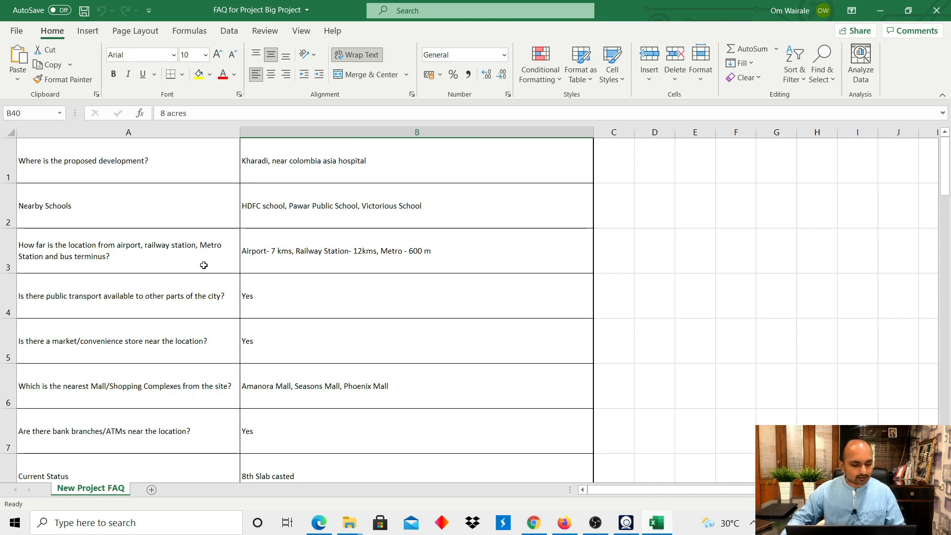
# Review the New Project FAQ answers down to Total Plot Area, then return to the tutorial's Step 2.
pyautogui.scroll(-6, 507, 298)
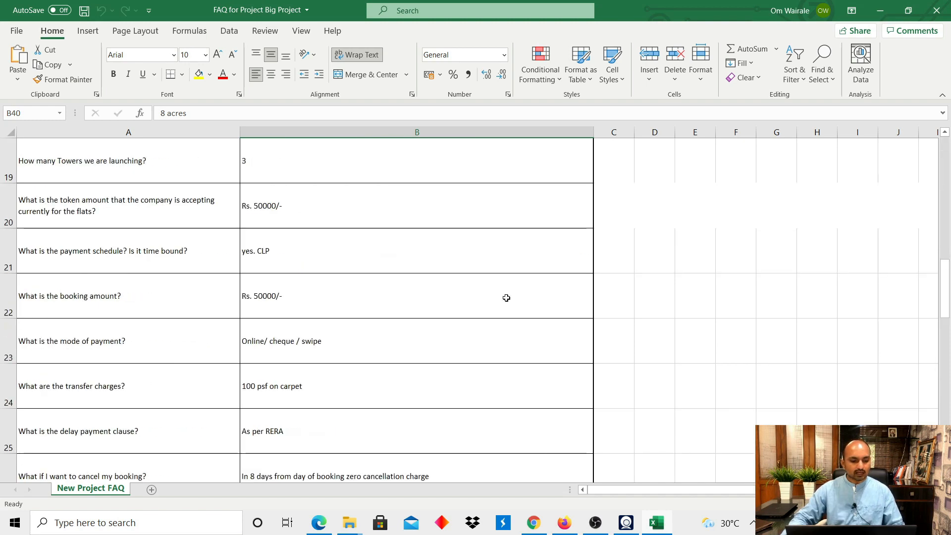
pyautogui.scroll(-6, 501, 301)
pyautogui.scroll(-3, 491, 306)
pyautogui.scroll(3, 491, 308)
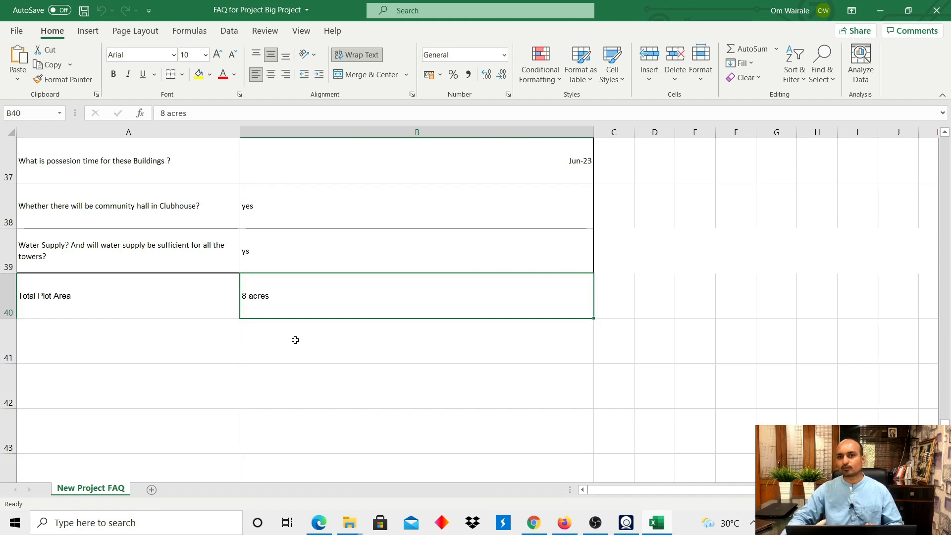
pyautogui.hotkey('alt', 'Tab')
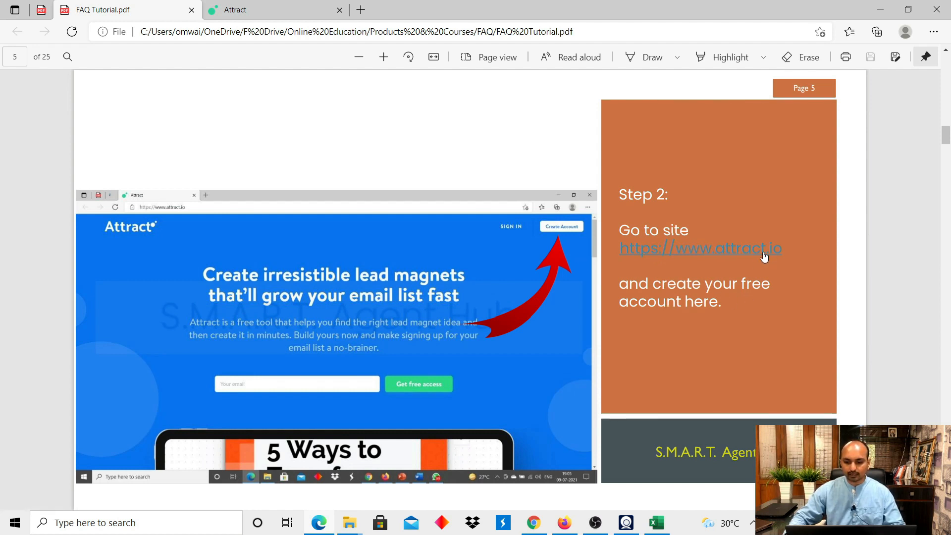
# Open attract.io from the tutorial link and start creating a new account.
pyautogui.click(727, 255)
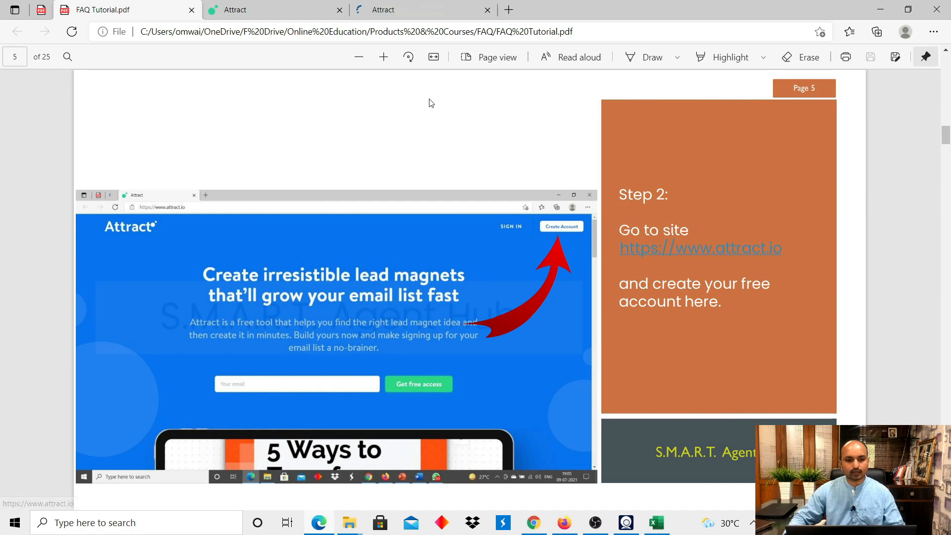
pyautogui.click(268, 15)
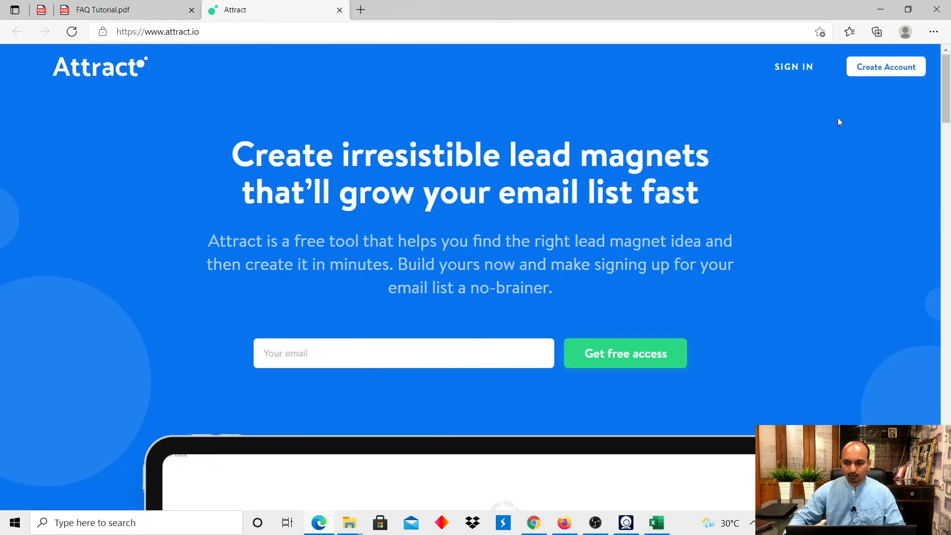
pyautogui.click(892, 73)
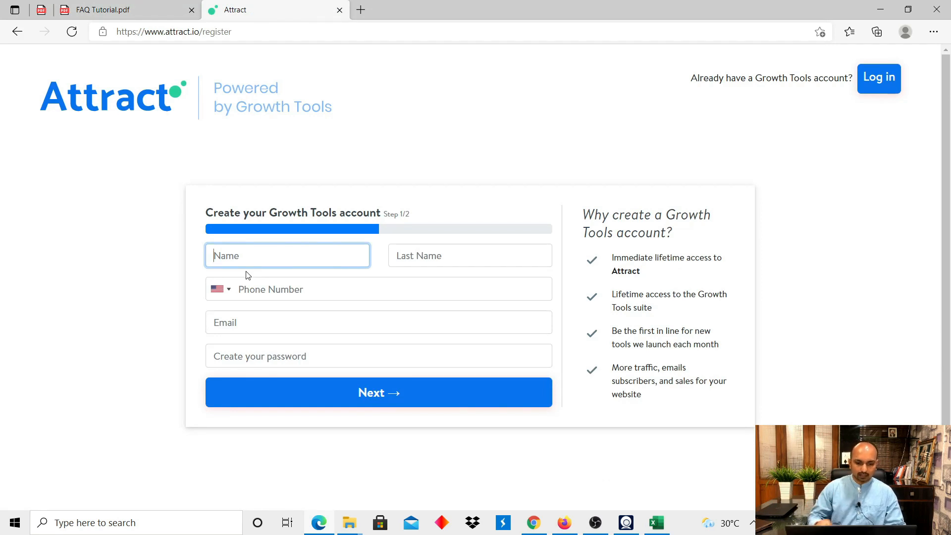
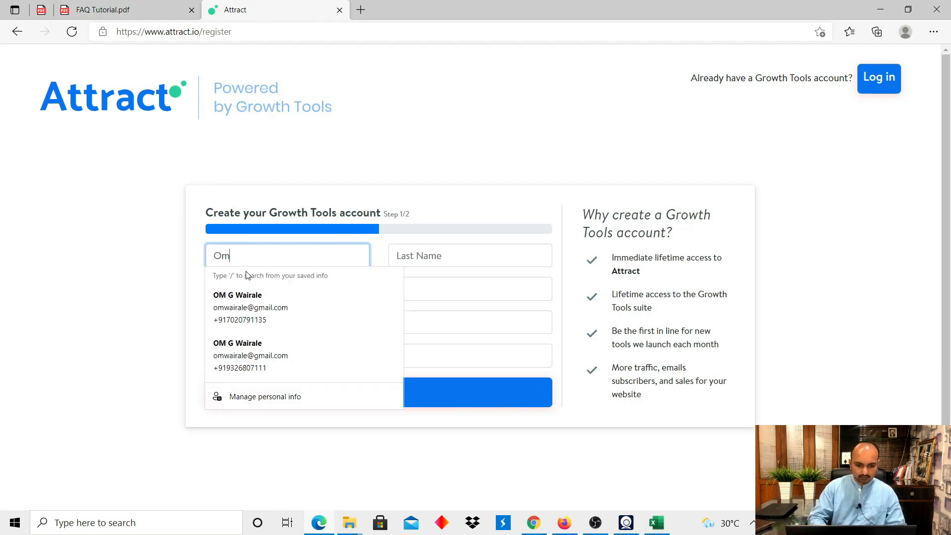
# Fill in the first and last name fields of the sign-up form.
pyautogui.click(447, 251)
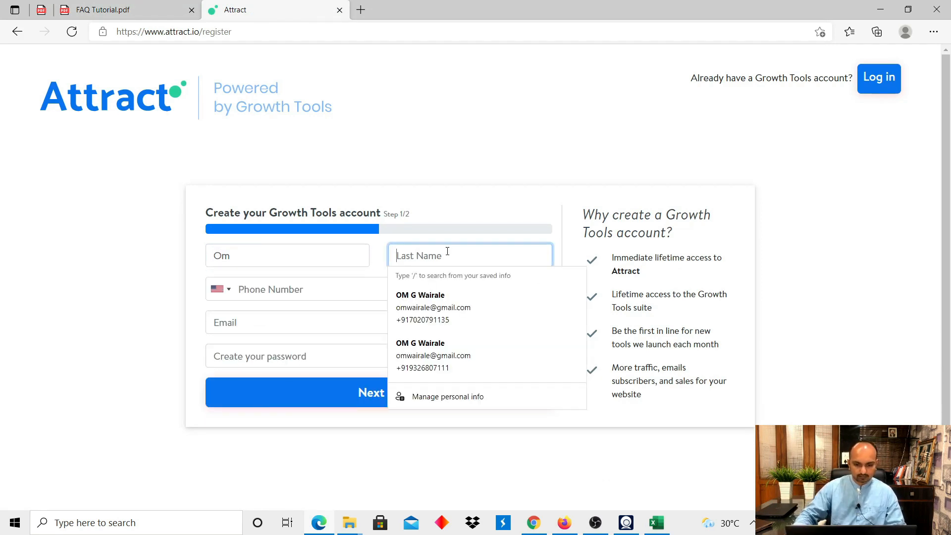
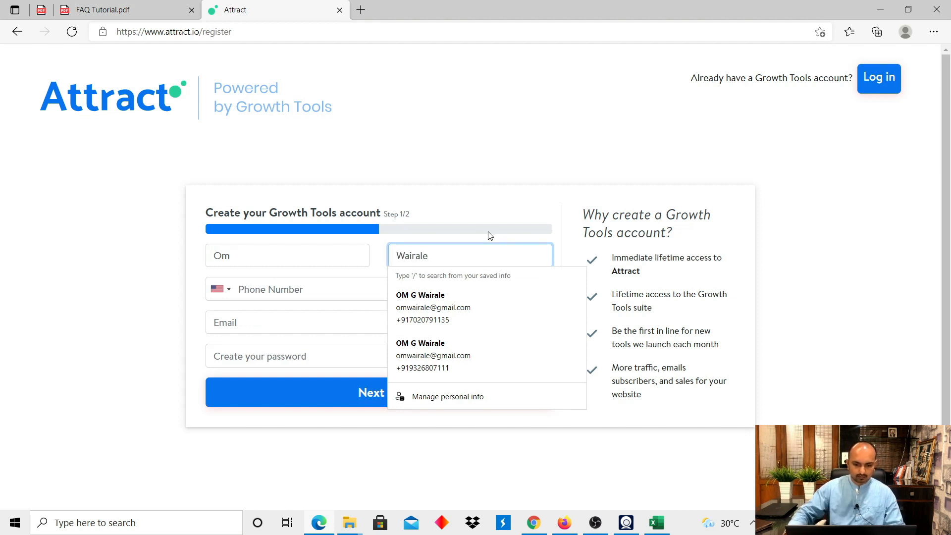
pyautogui.click(518, 133)
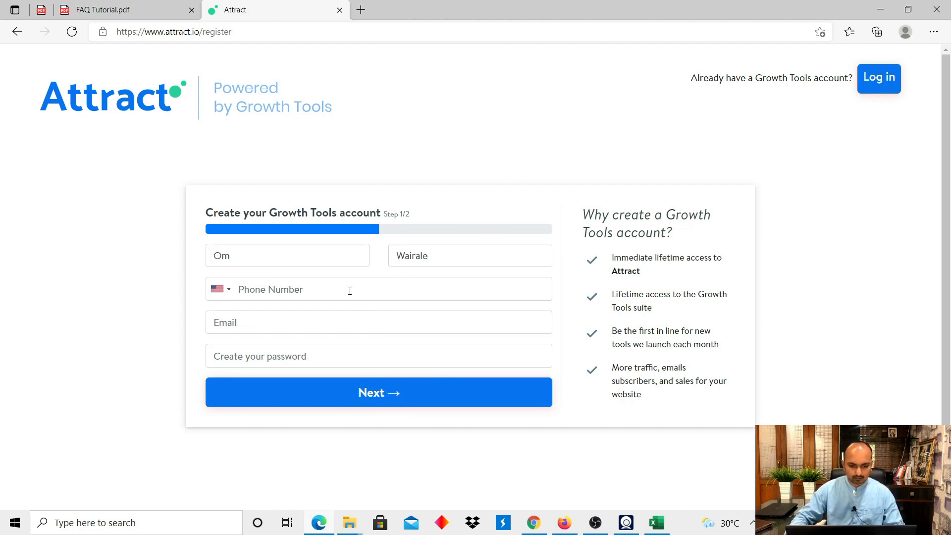
pyautogui.click(302, 290)
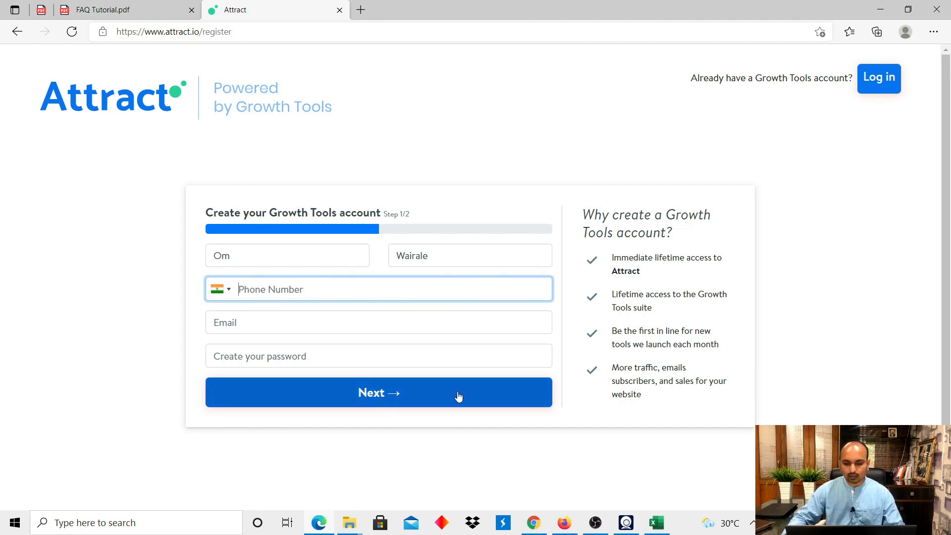
# Finish setup as a Traction-stage business, no coaching, heard from a friend, and start a lead magnet.
pyautogui.click(347, 393)
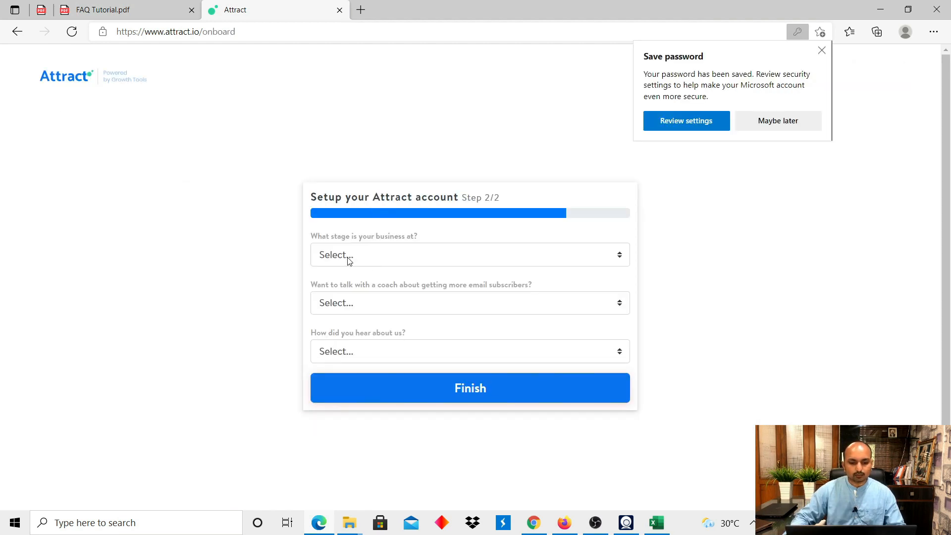
pyautogui.click(582, 254)
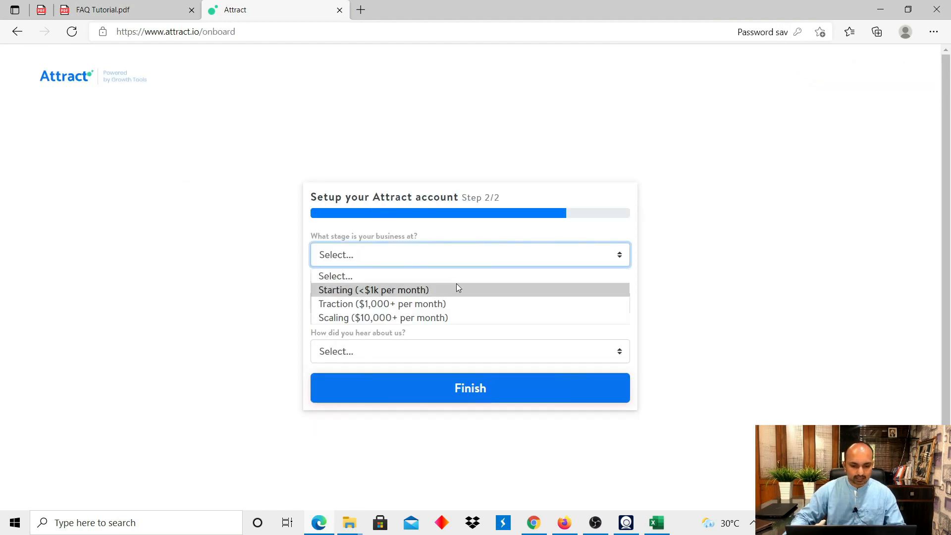
pyautogui.click(429, 305)
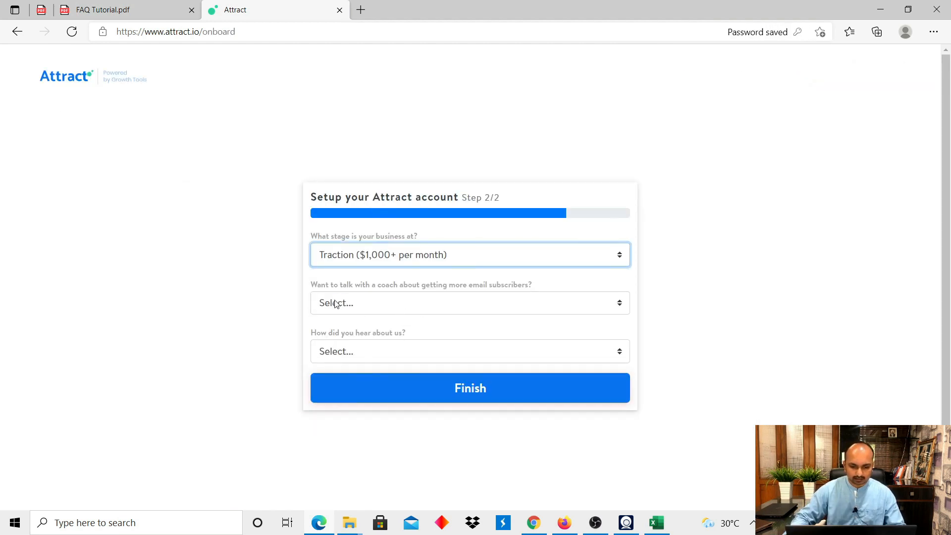
pyautogui.click(362, 303)
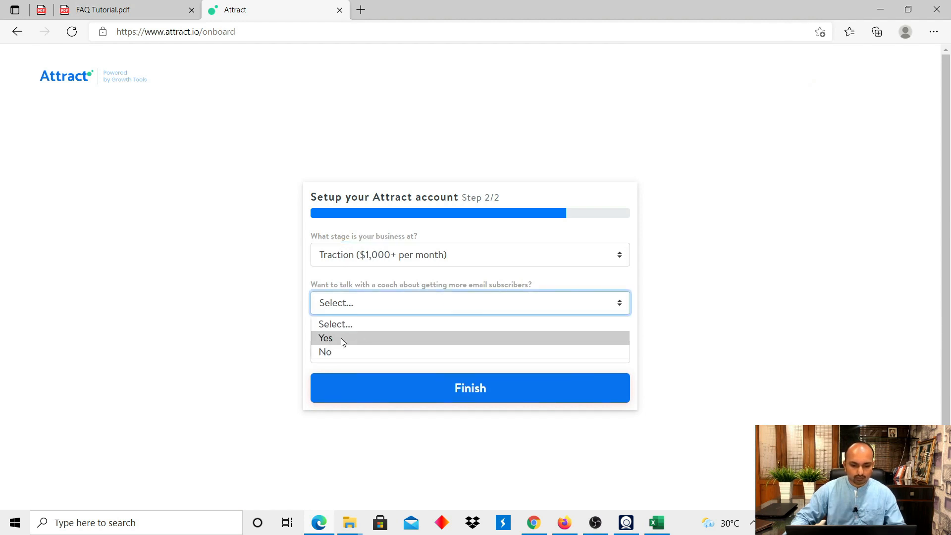
pyautogui.click(338, 351)
pyautogui.click(429, 352)
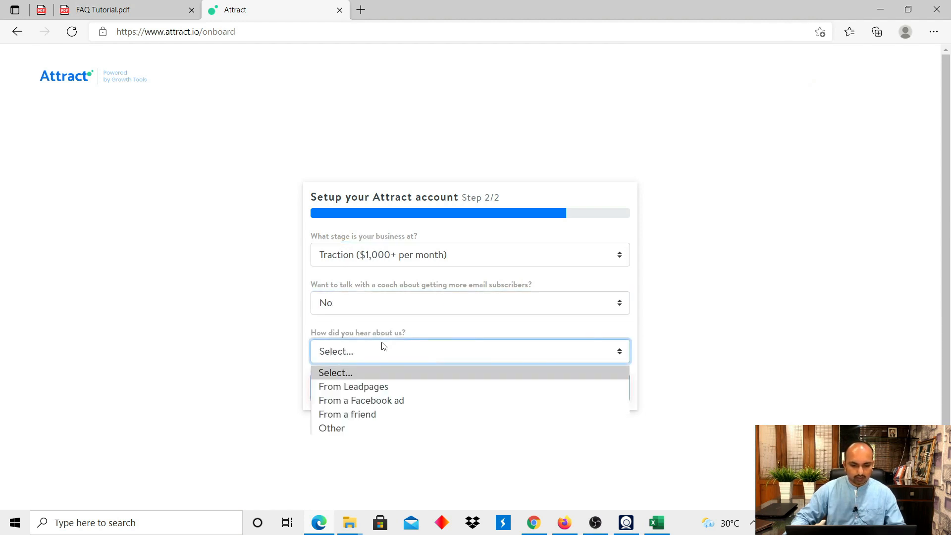
pyautogui.click(378, 414)
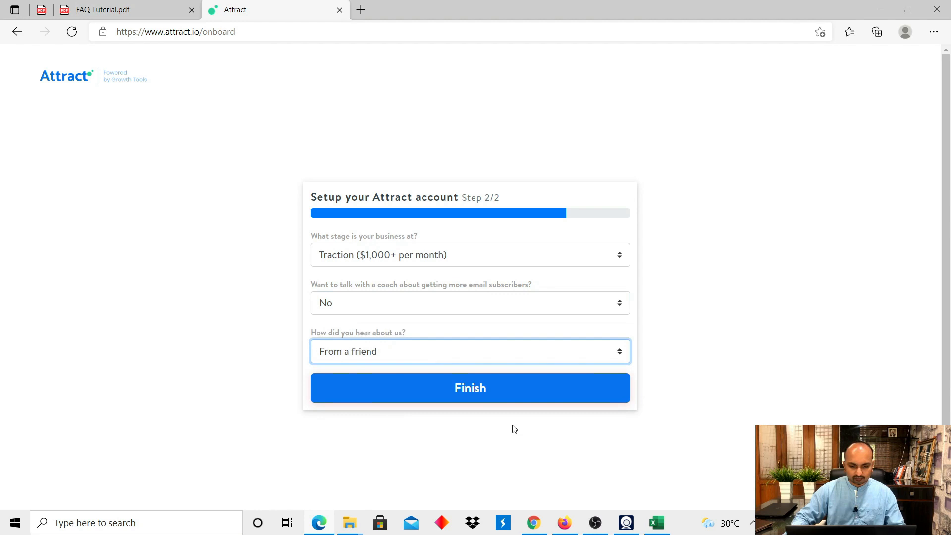
pyautogui.click(461, 399)
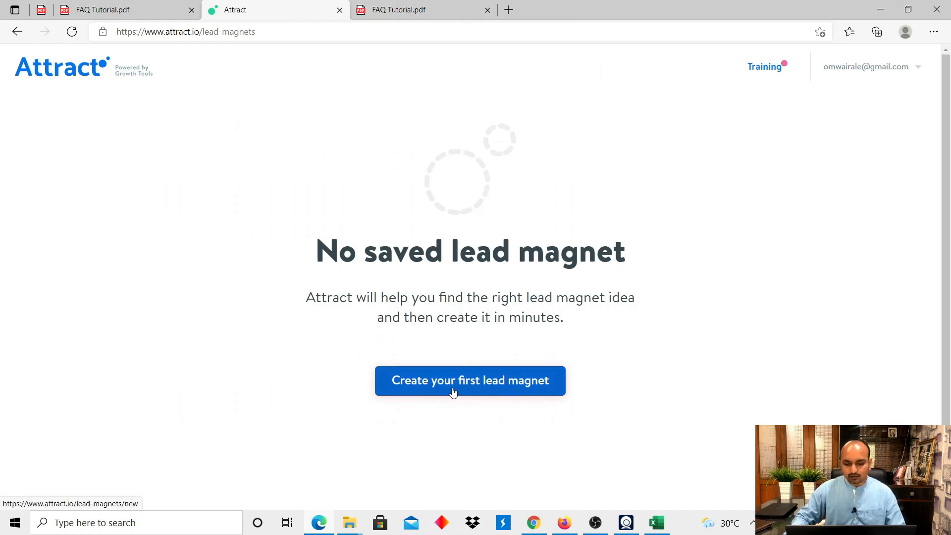
pyautogui.click(494, 388)
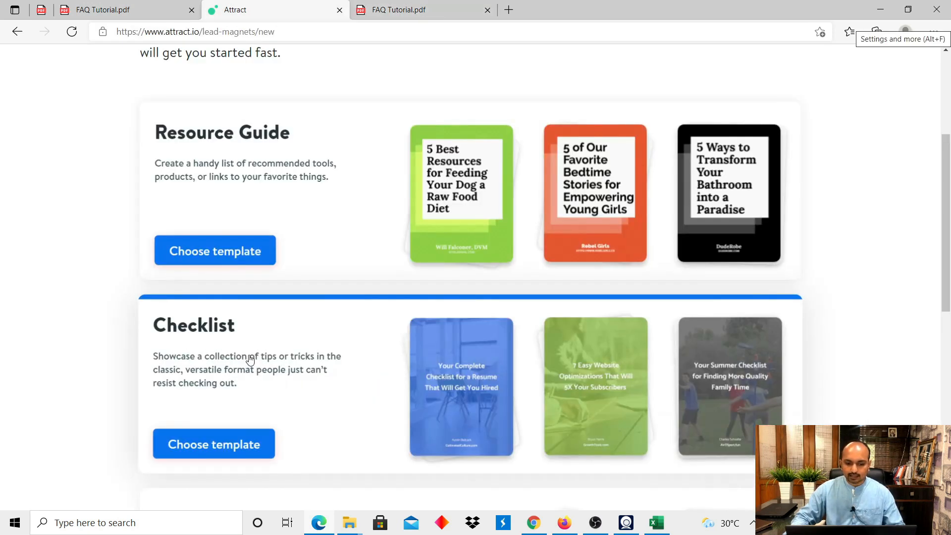
# Start a Checklist-template lead magnet named 'Ganaga Serio FAQ', then go to the tutorial's Step 6.
pyautogui.click(224, 451)
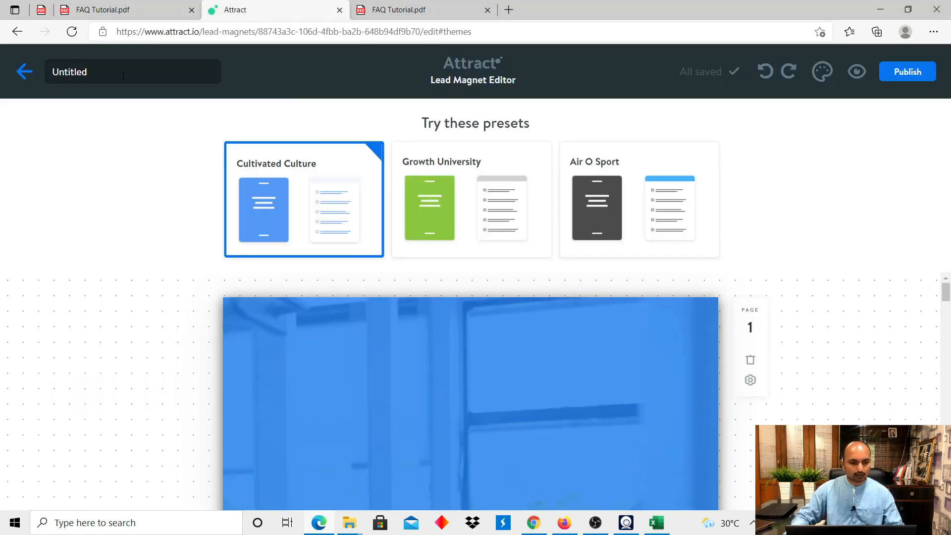
pyautogui.click(124, 76)
pyautogui.press('BackSpace')
pyautogui.press('BackSpace')
pyautogui.press('BackSpace')
pyautogui.press('BackSpace')
pyautogui.press('BackSpace')
pyautogui.press('BackSpace')
pyautogui.press('BackSpace')
pyautogui.press('BackSpace')
pyautogui.write('Ganaga ')
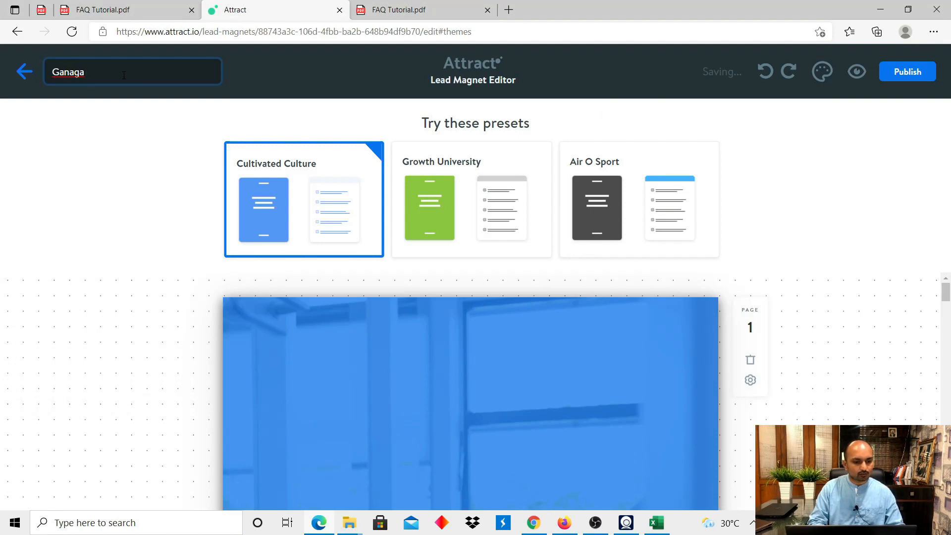
pyautogui.write('Serio FAQ')
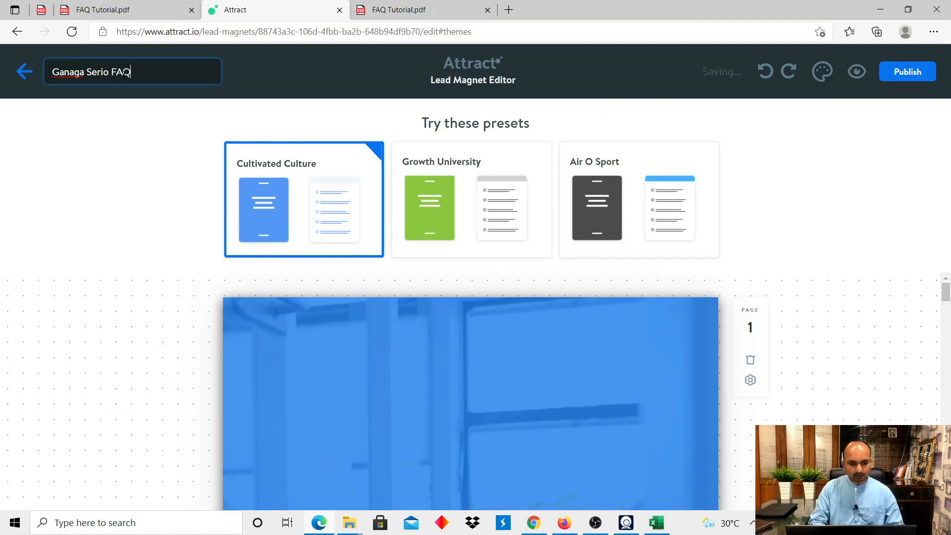
pyautogui.hotkey('ctrl', 'Tab')
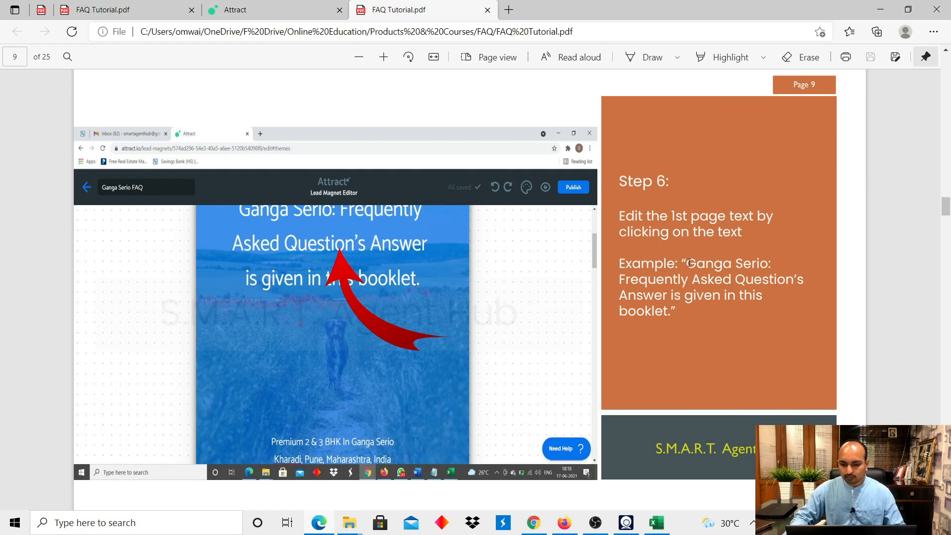
# Replace the cover title with 'Ganga Serio: Frequently Asked Question's Answer is given in this booklet'.
pyautogui.moveTo(688, 263); pyautogui.dragTo(676, 313)
pyautogui.hotkey('ctrl', 'c')
pyautogui.click(258, 10)
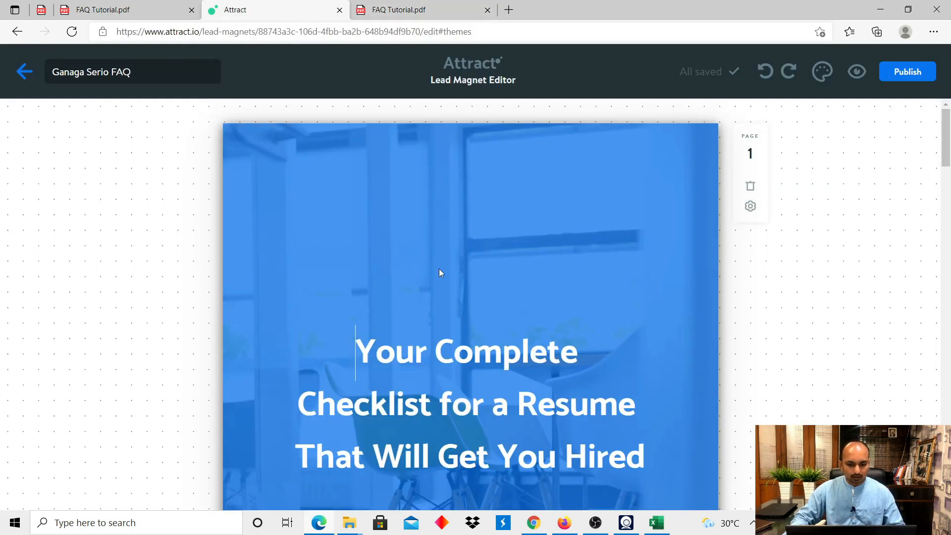
pyautogui.scroll(-2, 439, 273)
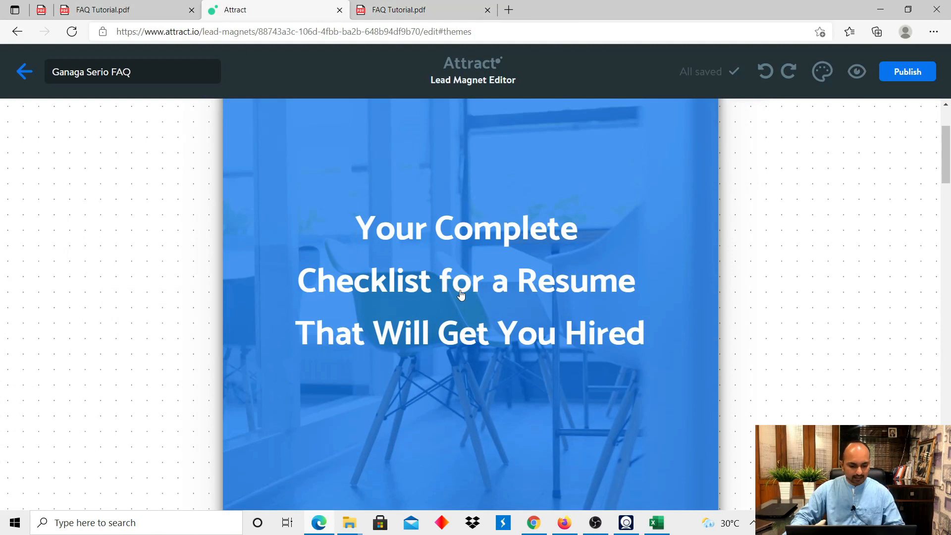
pyautogui.hotkey('ctrl', 'a')
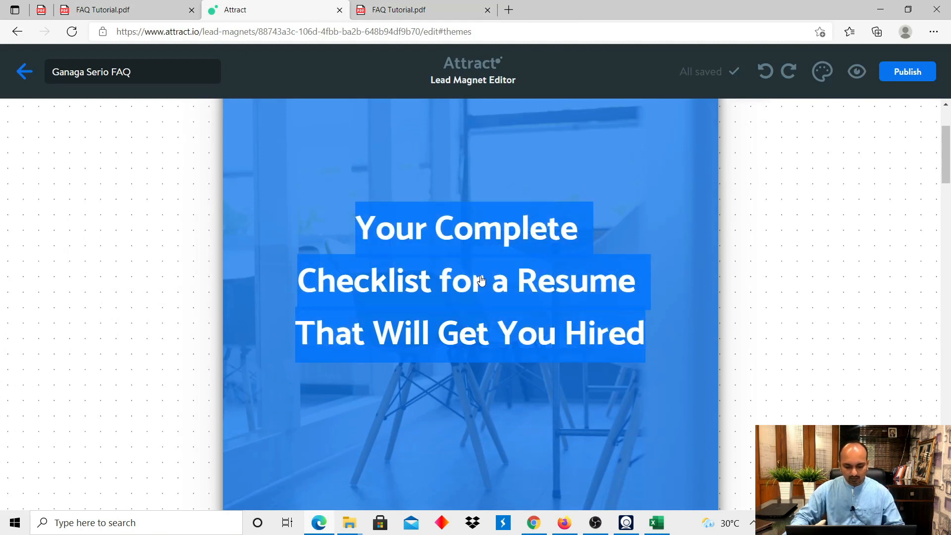
pyautogui.hotkey('ctrl', 'v')
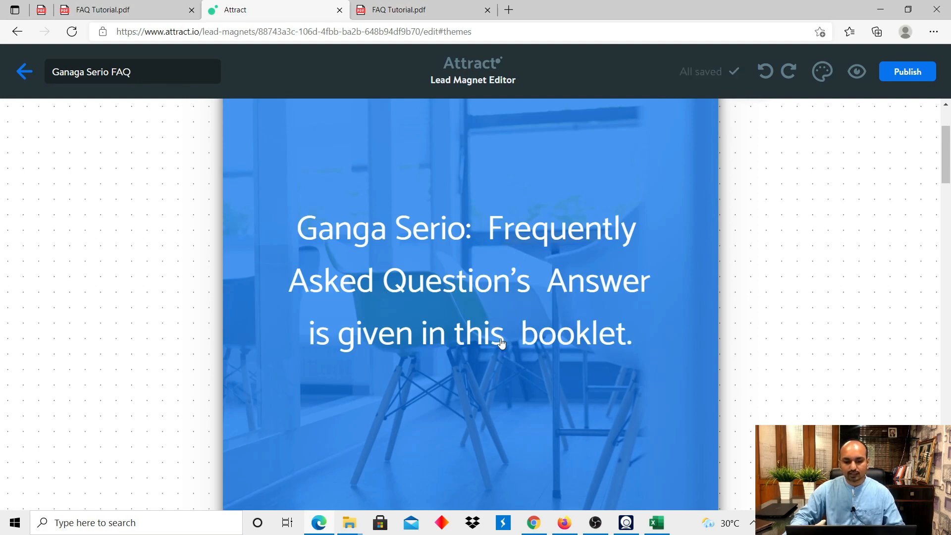
pyautogui.hotkey('ctrl', 'Tab')
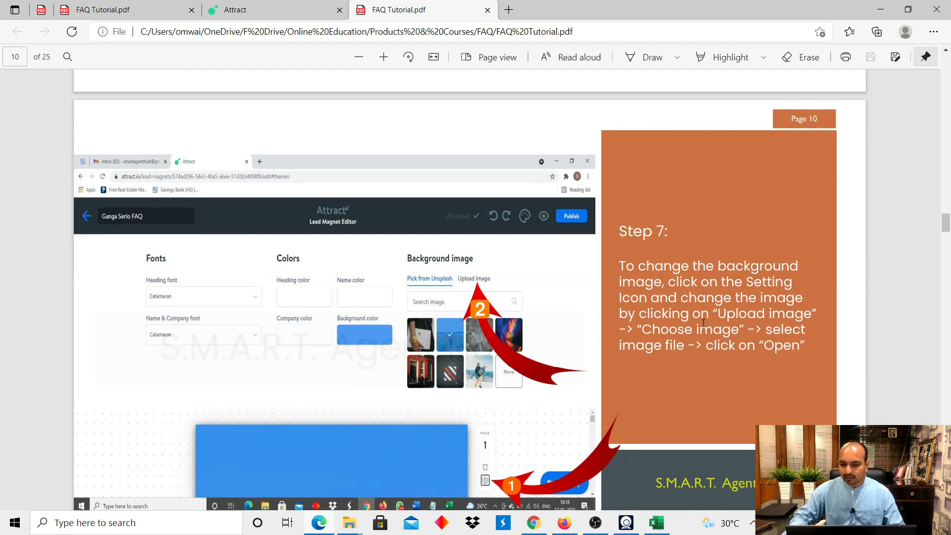
# Set the cover page background to the uploaded Ganga-Serio-Brochure-3 image.
pyautogui.hotkey('ctrl', 'shift', 'Tab')
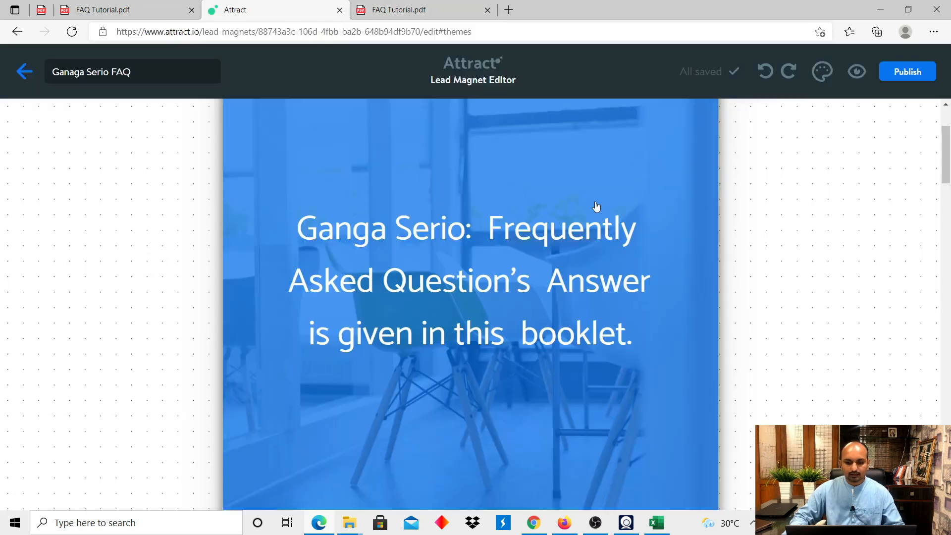
pyautogui.scroll(-1, 620, 302)
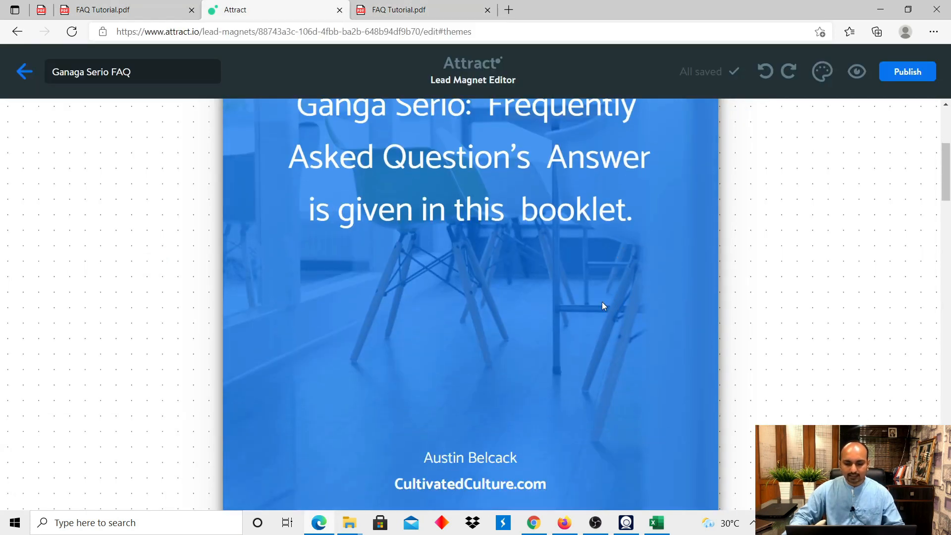
pyautogui.scroll(-2, 601, 311)
pyautogui.scroll(4, 604, 302)
pyautogui.scroll(-3, 644, 386)
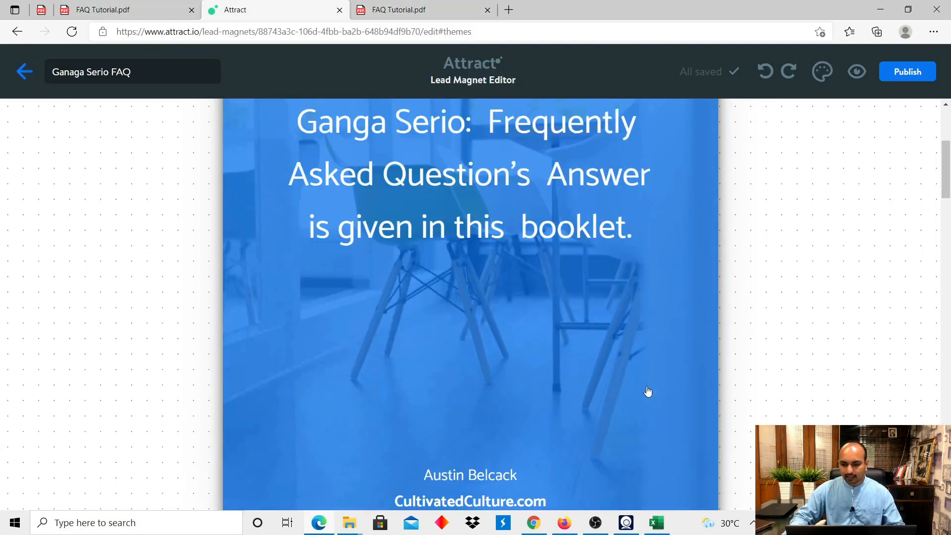
pyautogui.scroll(4, 649, 390)
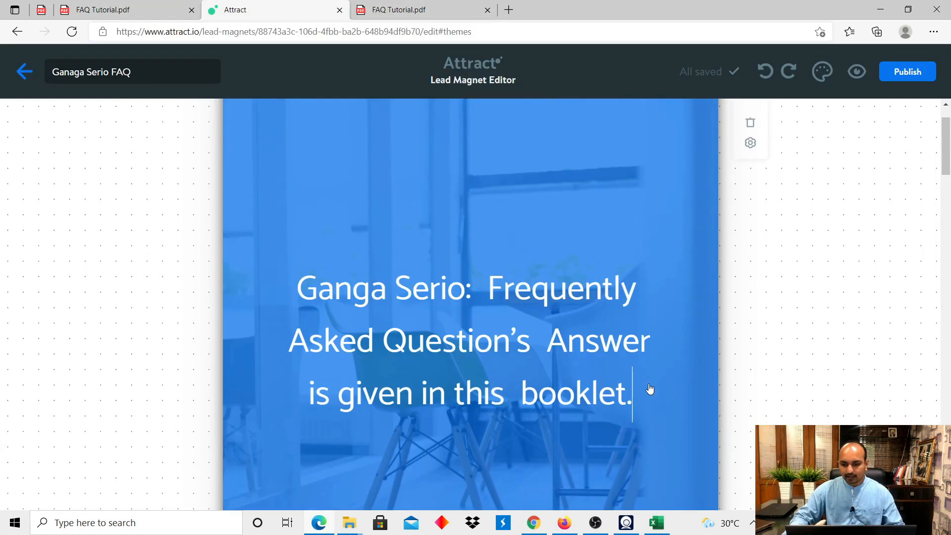
pyautogui.click(750, 147)
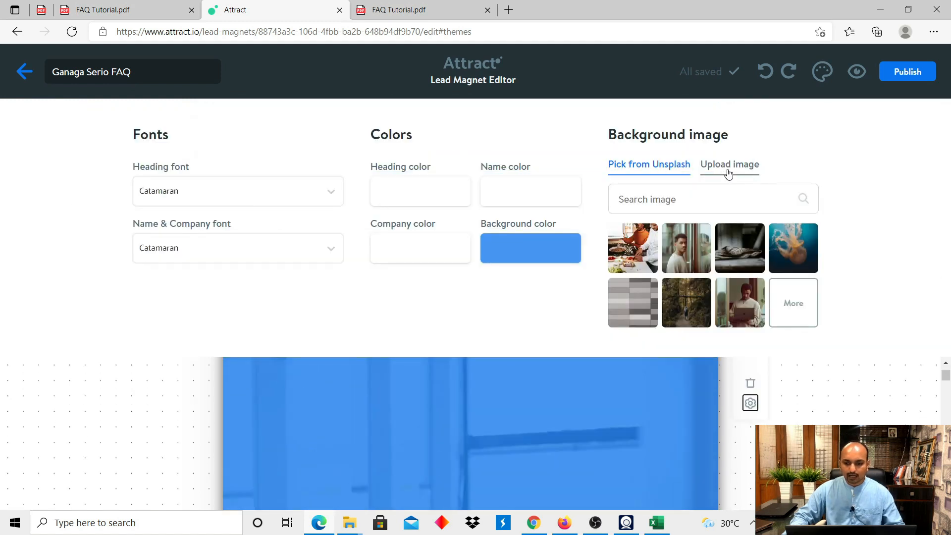
pyautogui.click(728, 173)
pyautogui.click(719, 284)
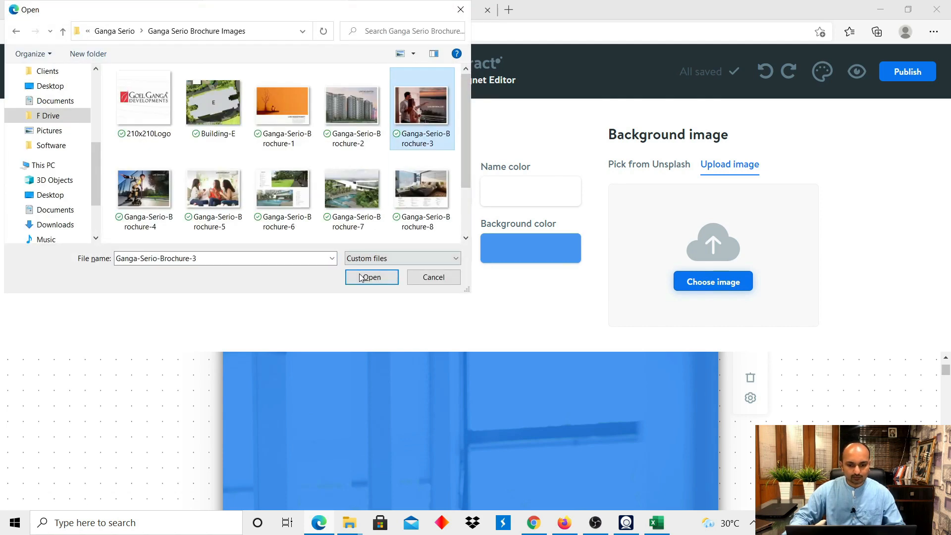
pyautogui.click(362, 277)
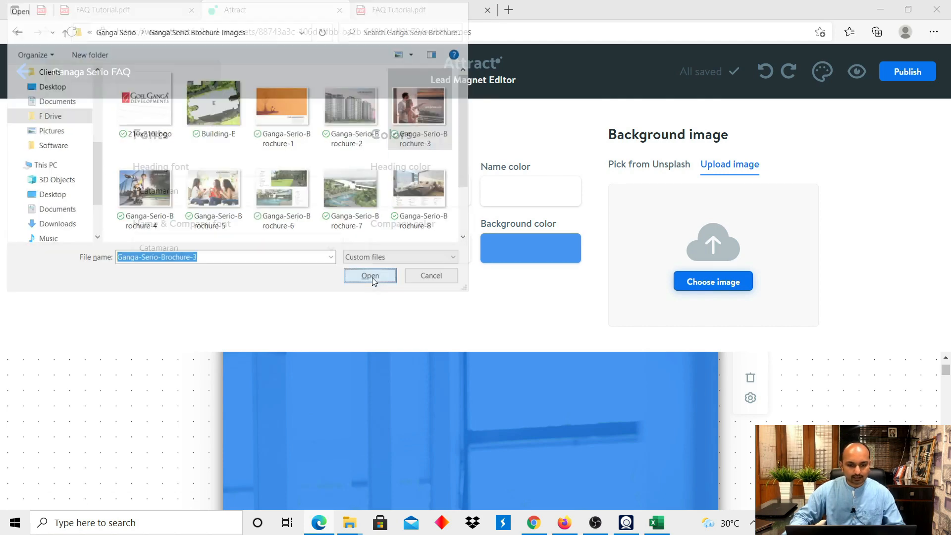
pyautogui.click(613, 431)
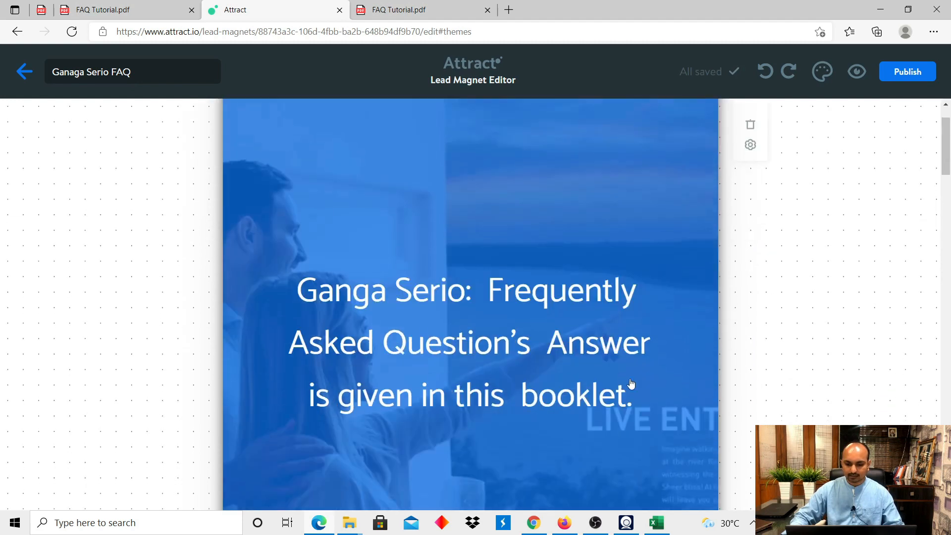
pyautogui.scroll(-4, 557, 429)
pyautogui.scroll(-1, 551, 428)
pyautogui.scroll(5, 551, 427)
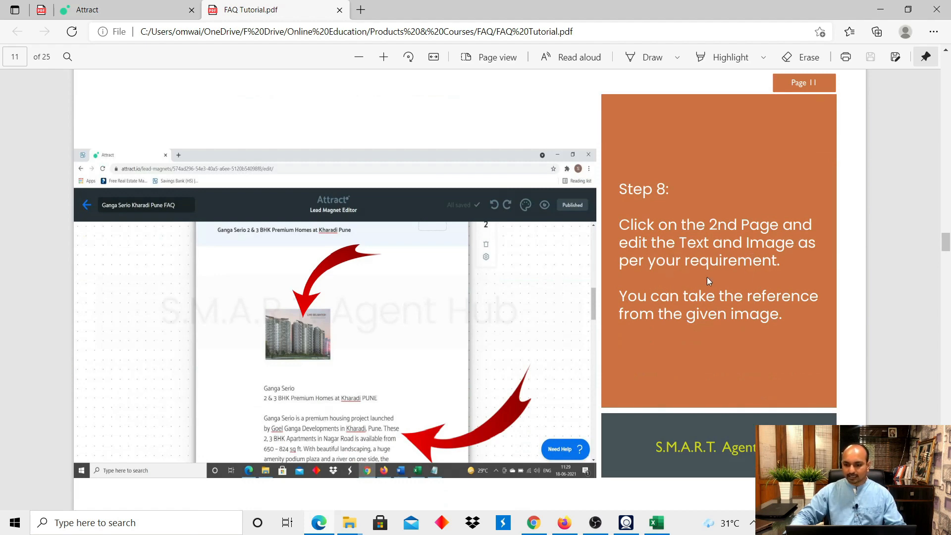
# Erase the author name from the cover and begin deleting the CultivatedCulture.com line.
pyautogui.scroll(-2, 581, 202)
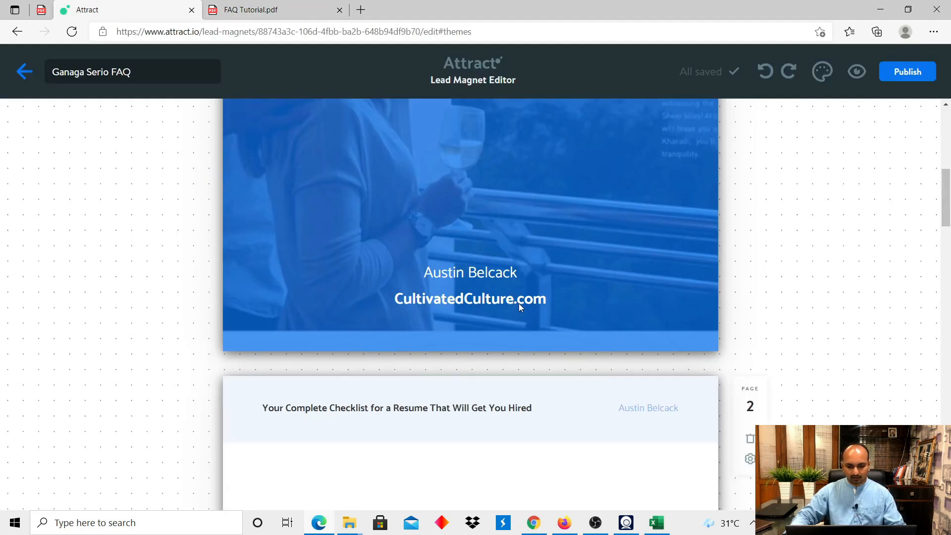
pyautogui.scroll(1, 519, 303)
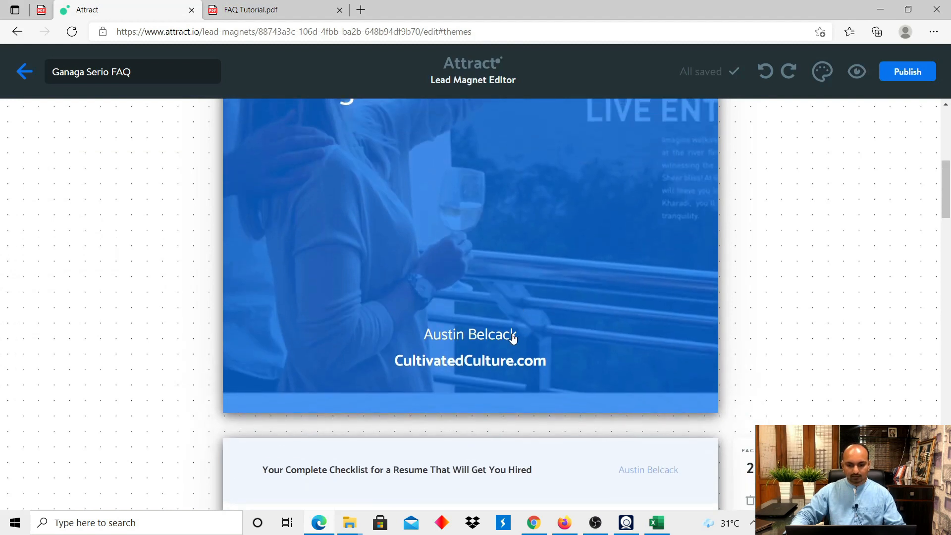
pyautogui.click(513, 338)
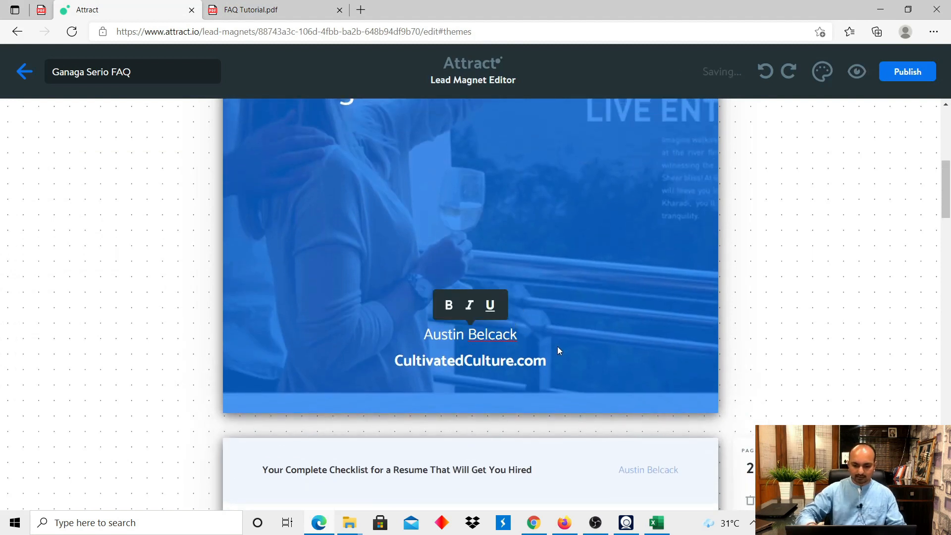
pyautogui.press('BackSpace')
pyautogui.press('BackSpace')
pyautogui.press('BackSpace')
pyautogui.press('BackSpace')
pyautogui.press('BackSpace')
pyautogui.press('BackSpace')
pyautogui.press('BackSpace')
pyautogui.press('BackSpace')
pyautogui.press('BackSpace')
pyautogui.press('BackSpace')
pyautogui.press('BackSpace')
pyautogui.press('BackSpace')
pyautogui.press('BackSpace')
pyautogui.press('BackSpace')
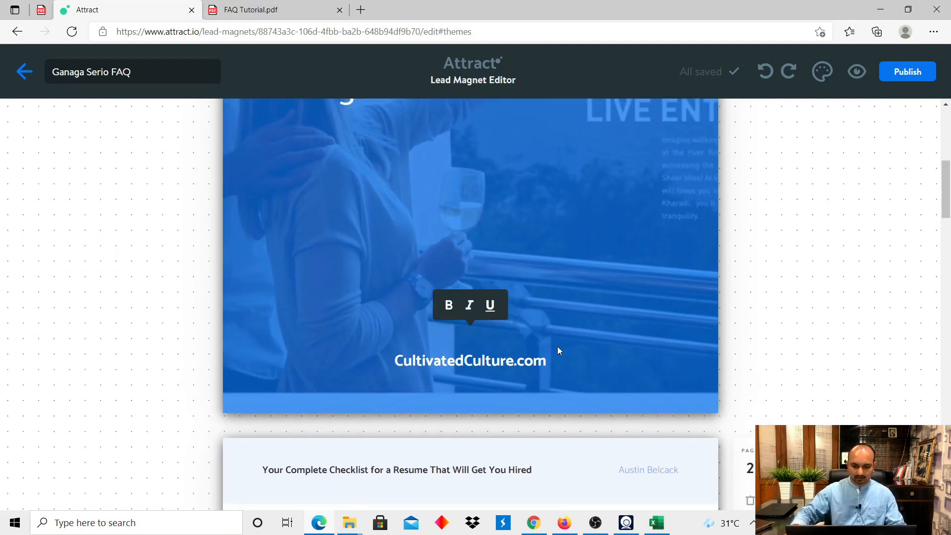
pyautogui.click(548, 357)
pyautogui.press('BackSpace')
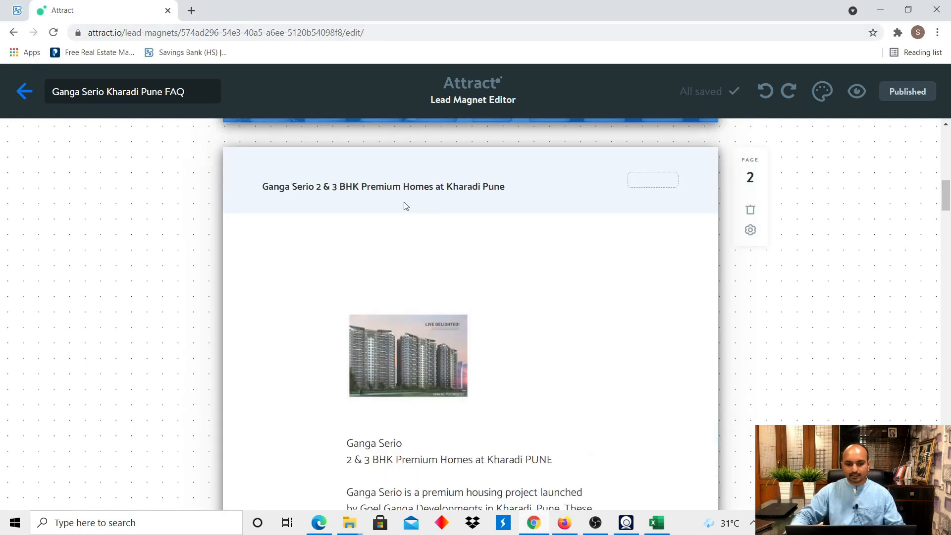
pyautogui.click(375, 191)
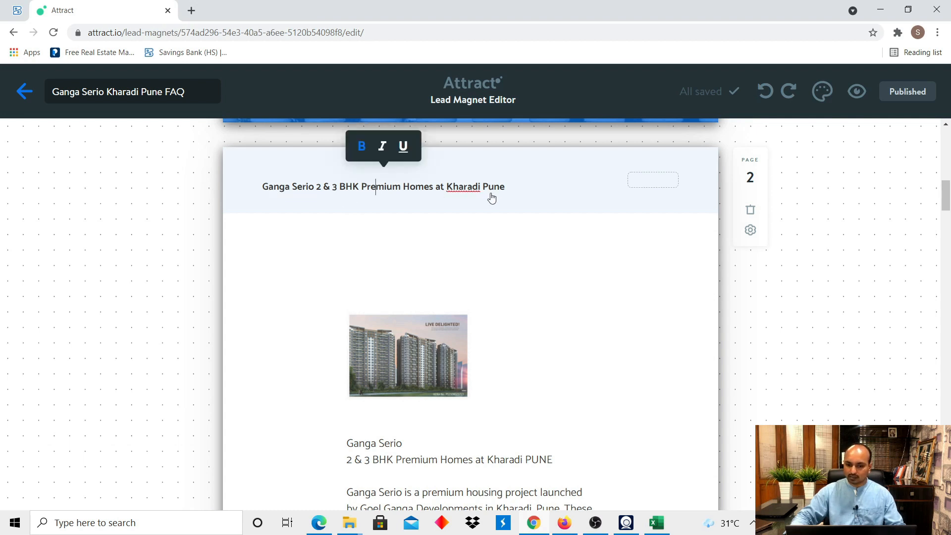
pyautogui.scroll(-1, 496, 289)
pyautogui.moveTo(462, 263)
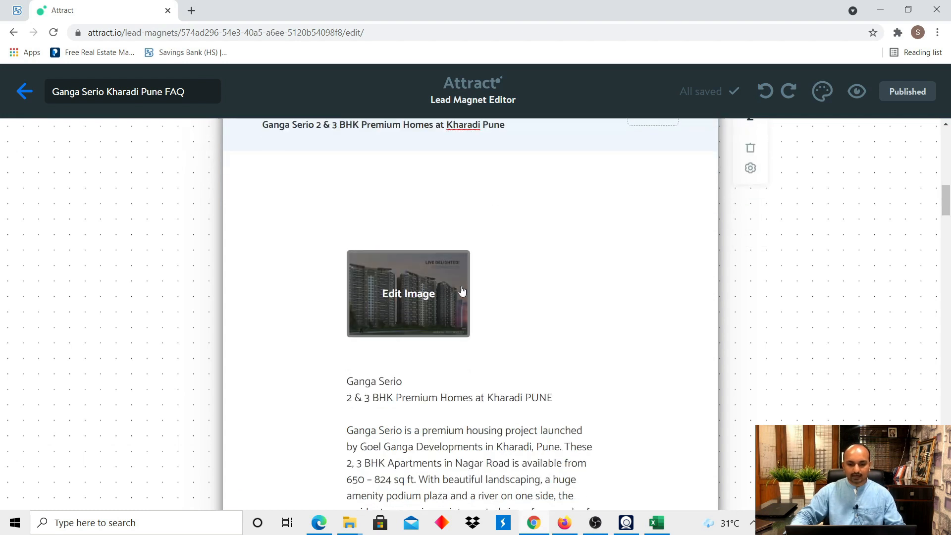
pyautogui.click(444, 304)
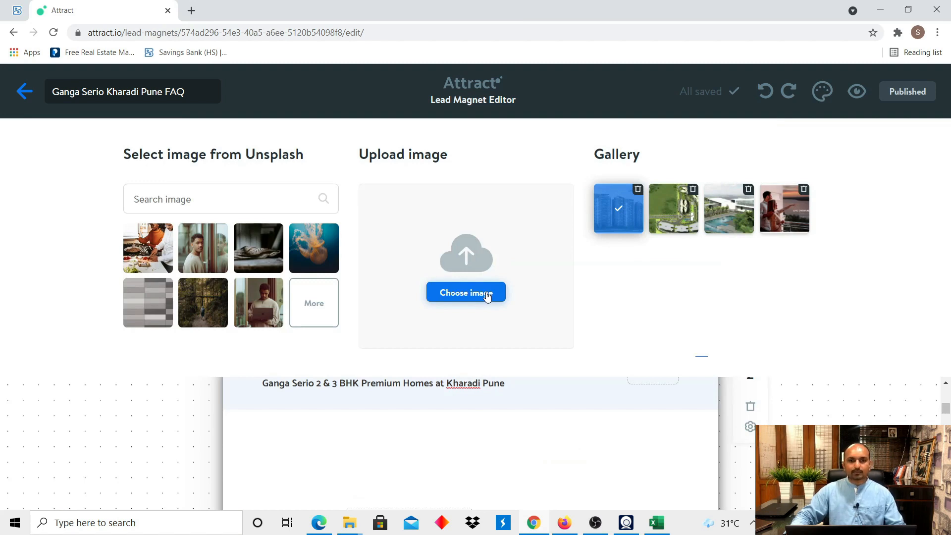
pyautogui.click(614, 456)
pyautogui.scroll(-5, 524, 355)
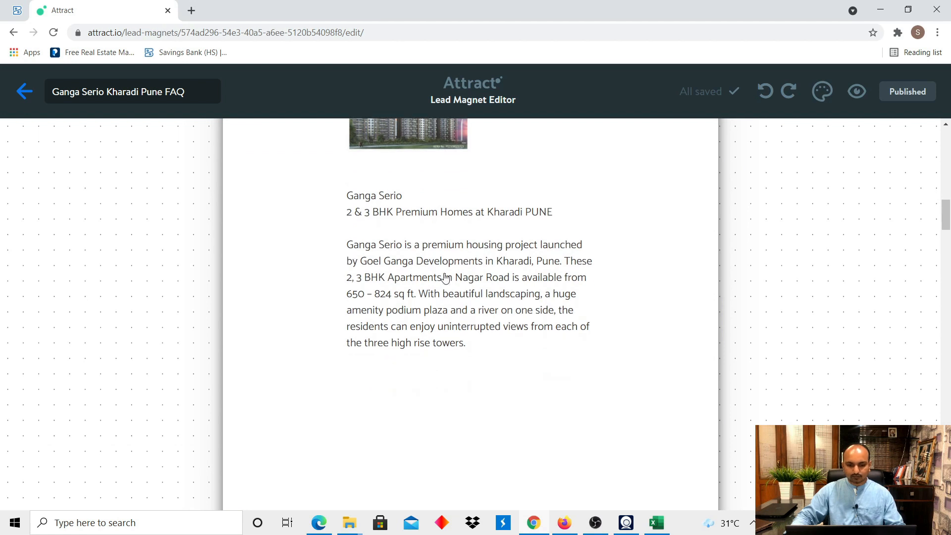
pyautogui.click(459, 272)
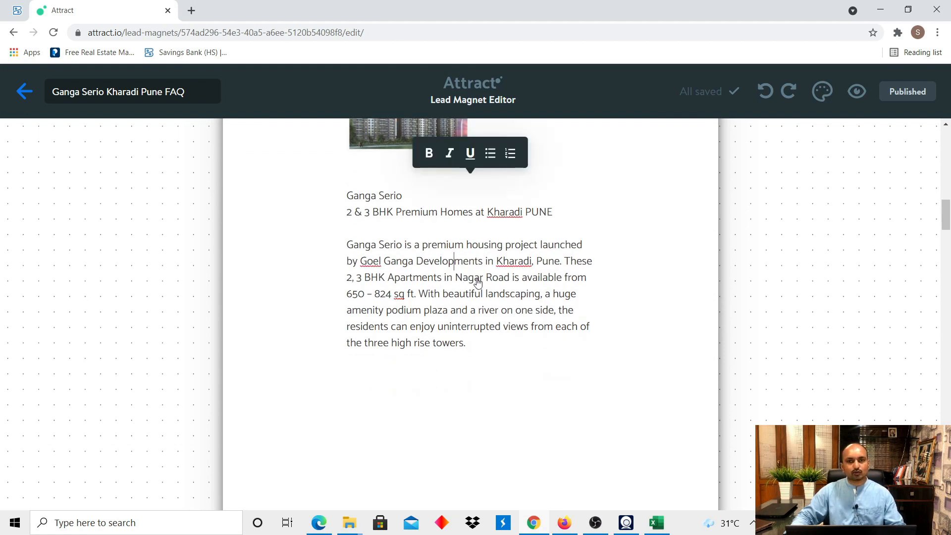
pyautogui.scroll(-2, 575, 310)
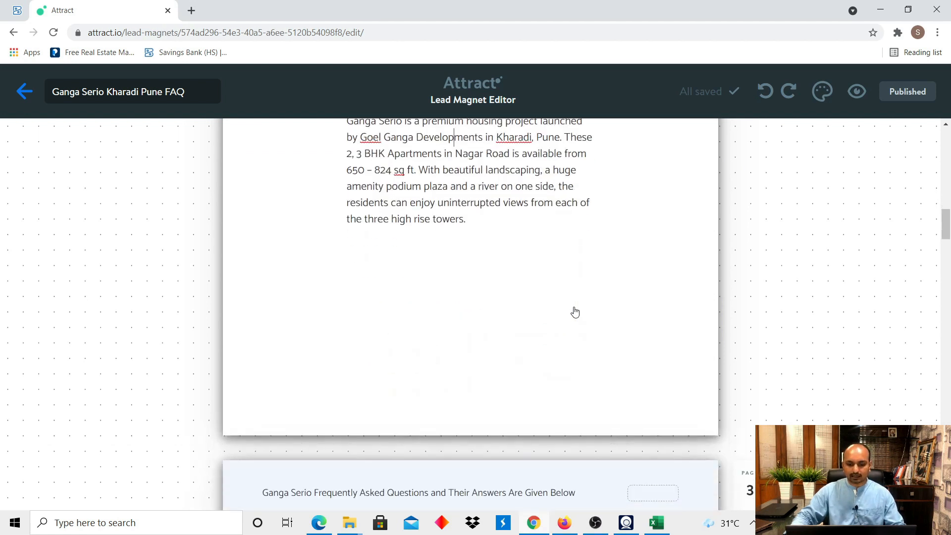
pyautogui.hotkey('alt', 'Tab')
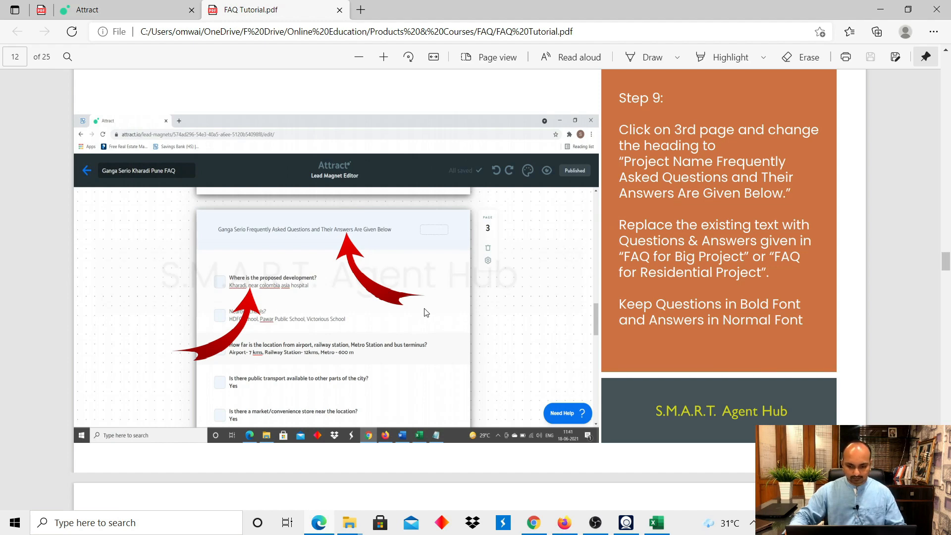
pyautogui.hotkey('alt', 'Tab')
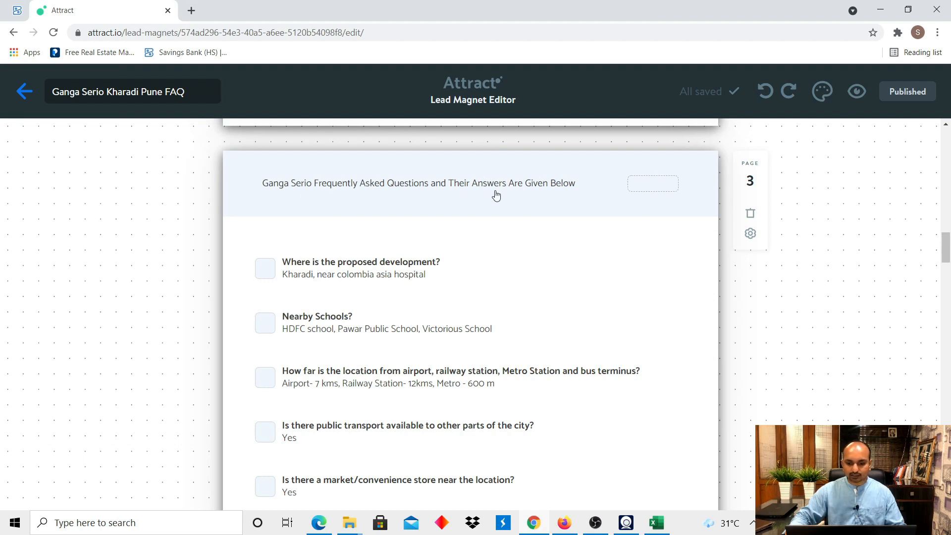
pyautogui.scroll(-1, 589, 187)
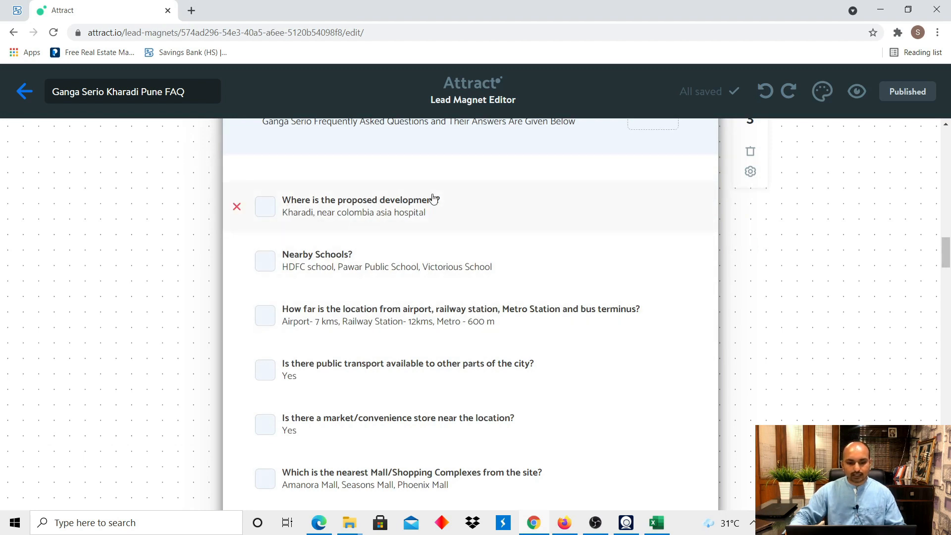
pyautogui.click(655, 527)
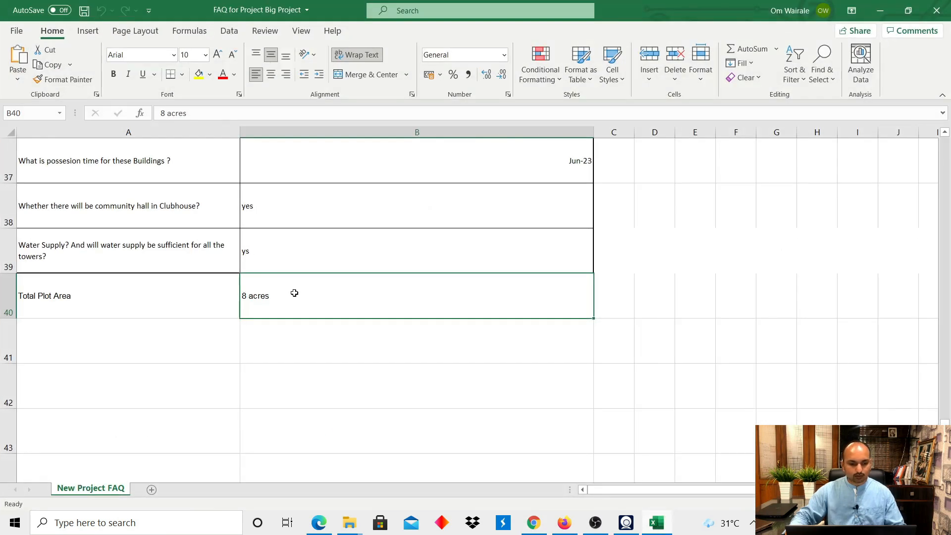
pyautogui.scroll(12, 295, 289)
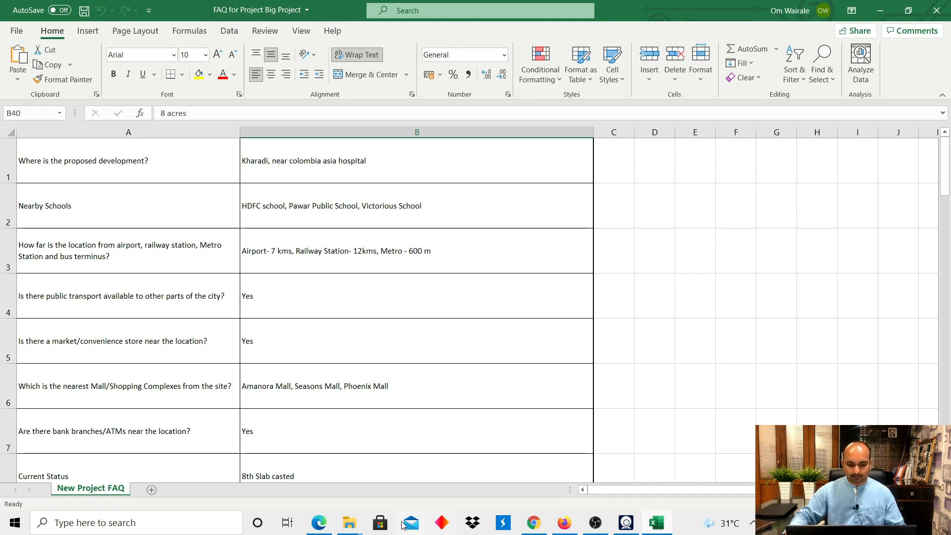
pyautogui.click(529, 529)
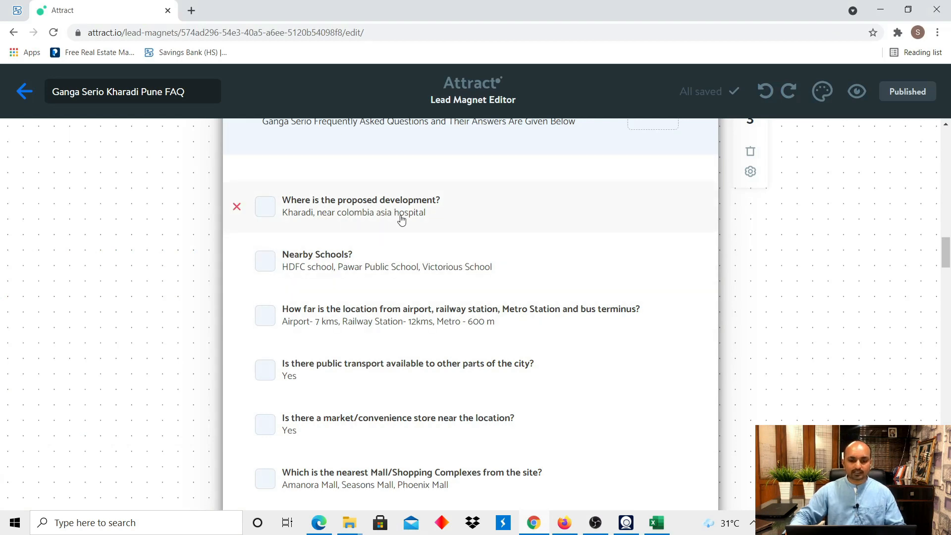
# Check Step 10 in the tutorial PDF, then scroll the editor to the end of the FAQ pages.
pyautogui.hotkey('alt', 'Tab')
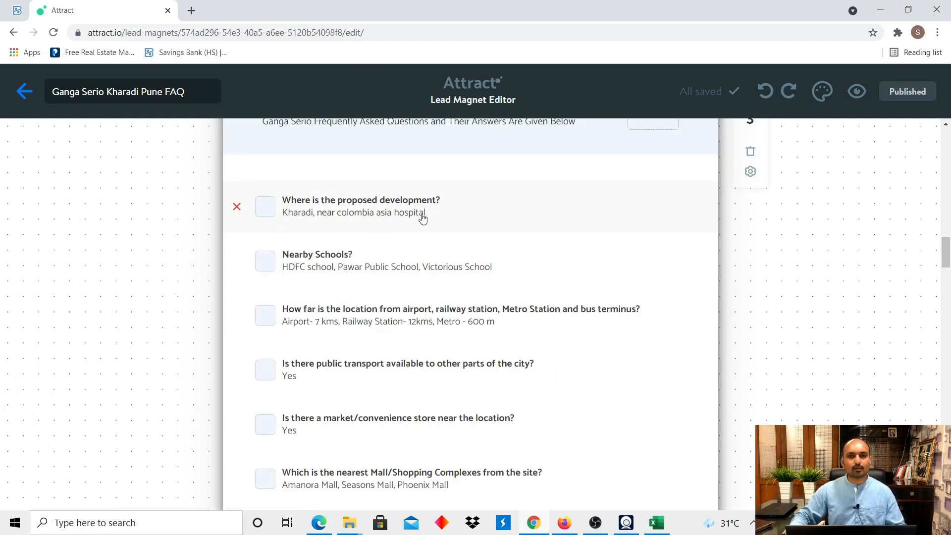
pyautogui.hotkey('alt', 'Tab')
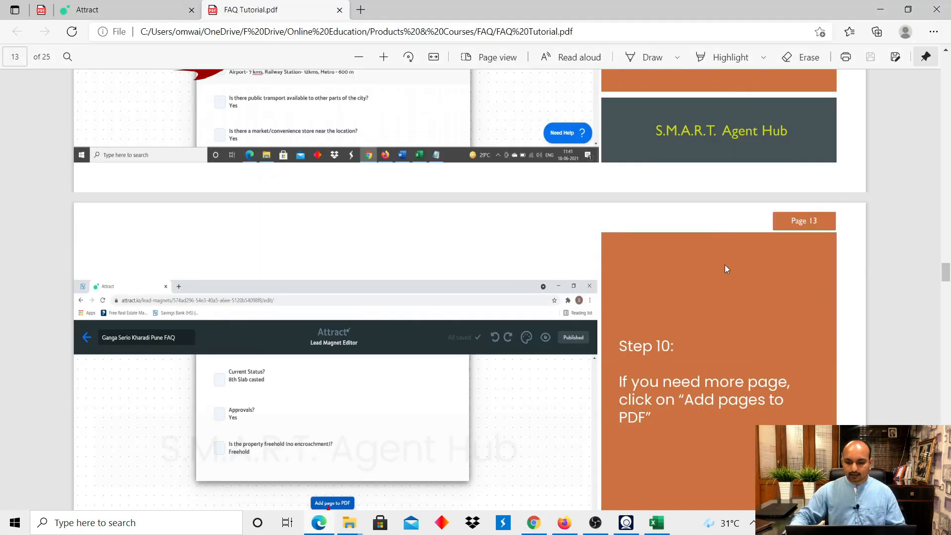
pyautogui.scroll(-3, 694, 267)
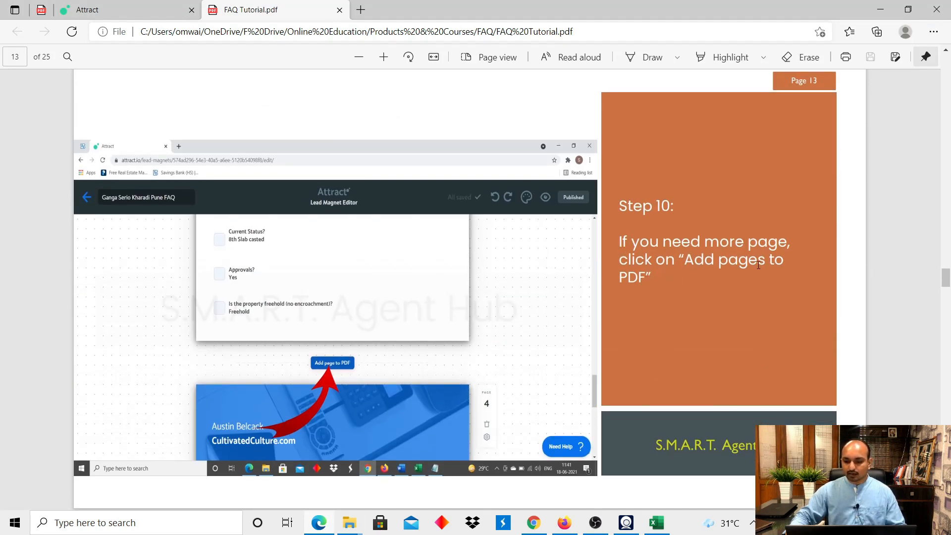
pyautogui.hotkey('alt', 'Tab')
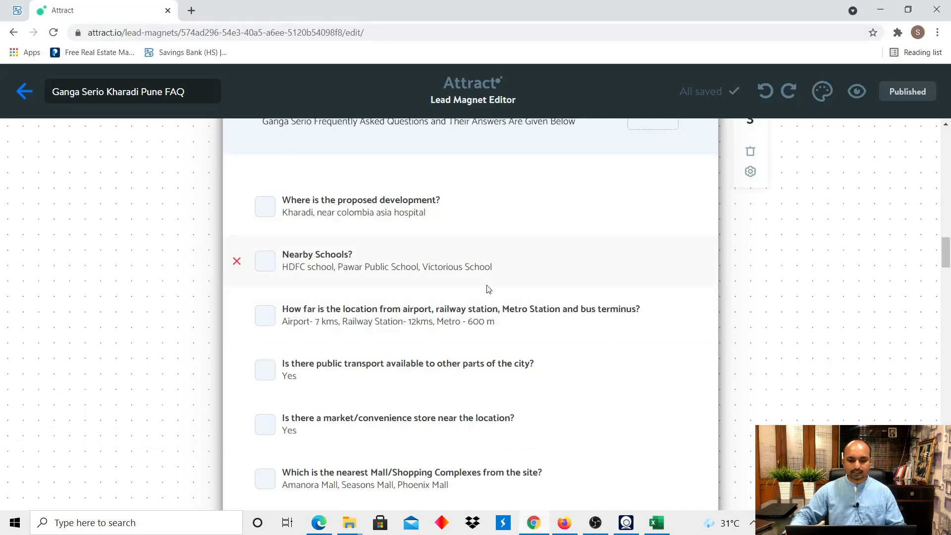
pyautogui.scroll(-3, 483, 293)
pyautogui.scroll(-5, 477, 302)
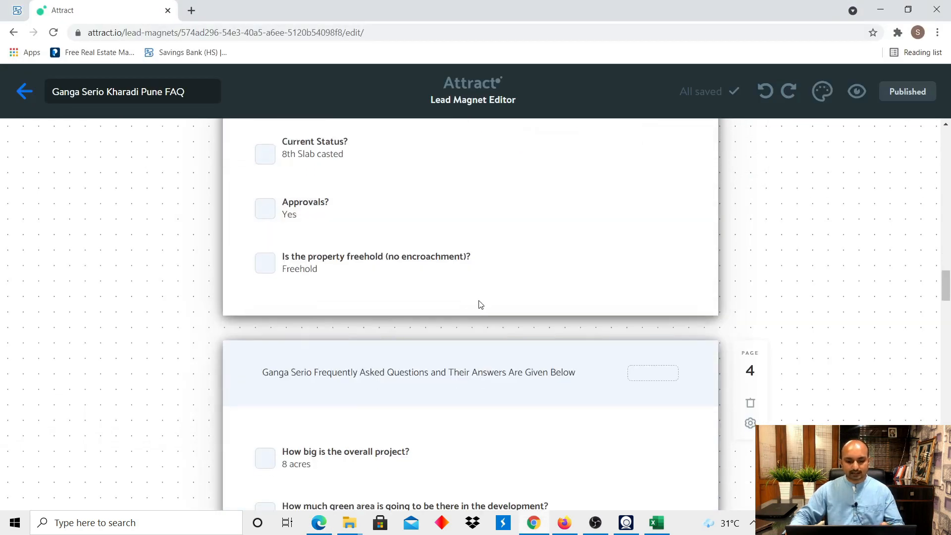
pyautogui.scroll(-7, 483, 298)
pyautogui.scroll(-10, 491, 289)
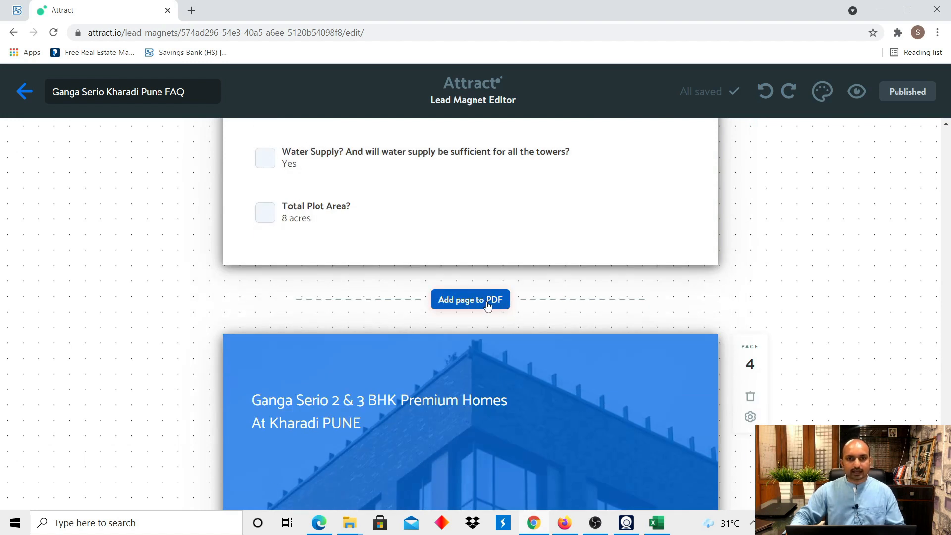
# Add a new page 7 after the Total Plot Area FAQ page.
pyautogui.click(487, 304)
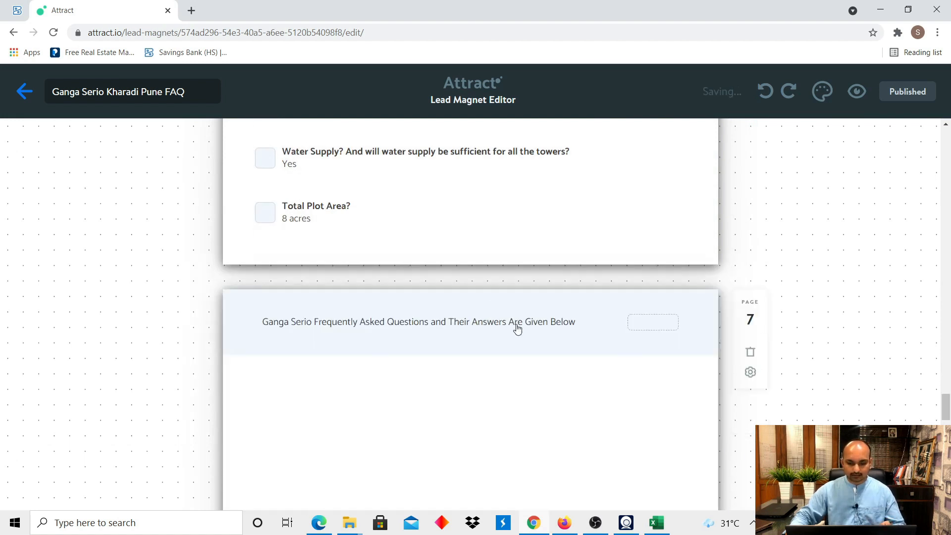
pyautogui.scroll(-3, 510, 337)
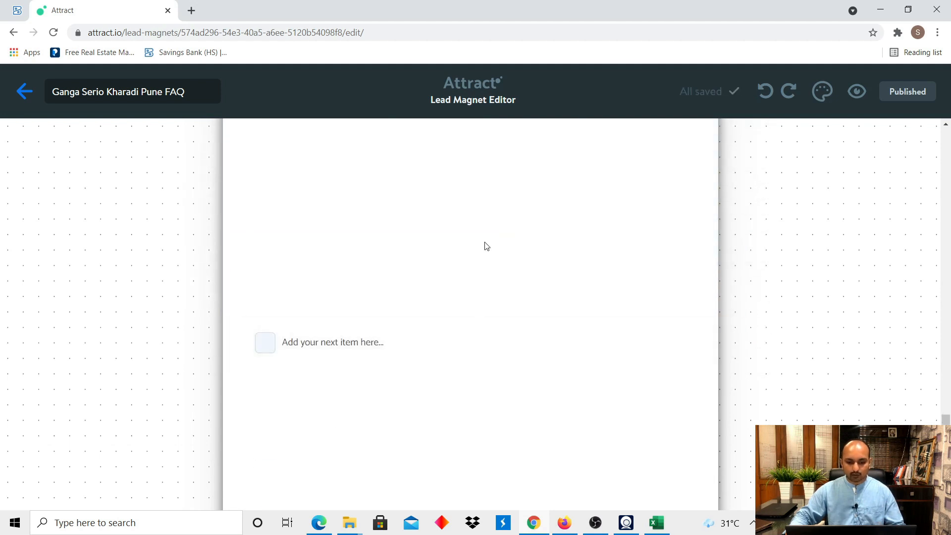
pyautogui.hotkey('alt', 'Tab')
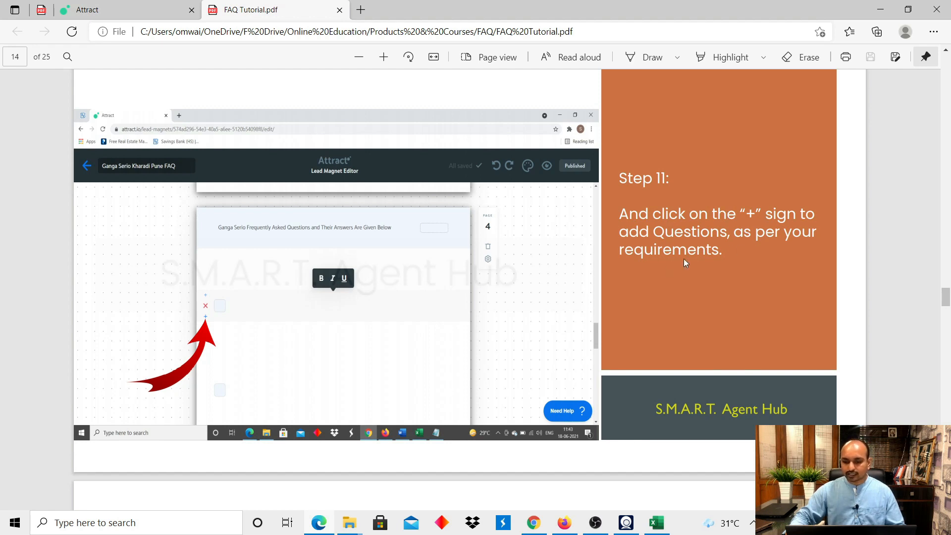
pyautogui.hotkey('alt', 'Tab')
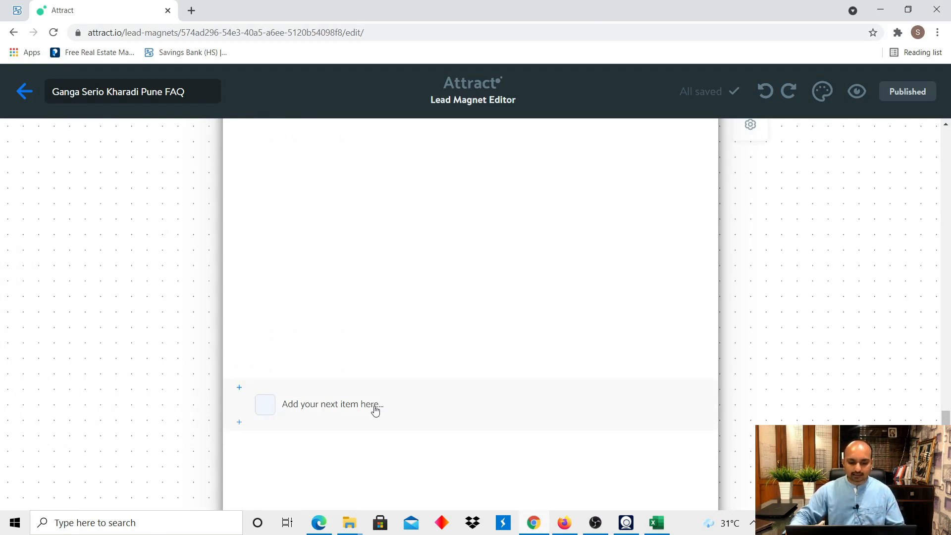
# Add two question rows to page 7, then remove the extra one so one empty item remains.
pyautogui.click(241, 391)
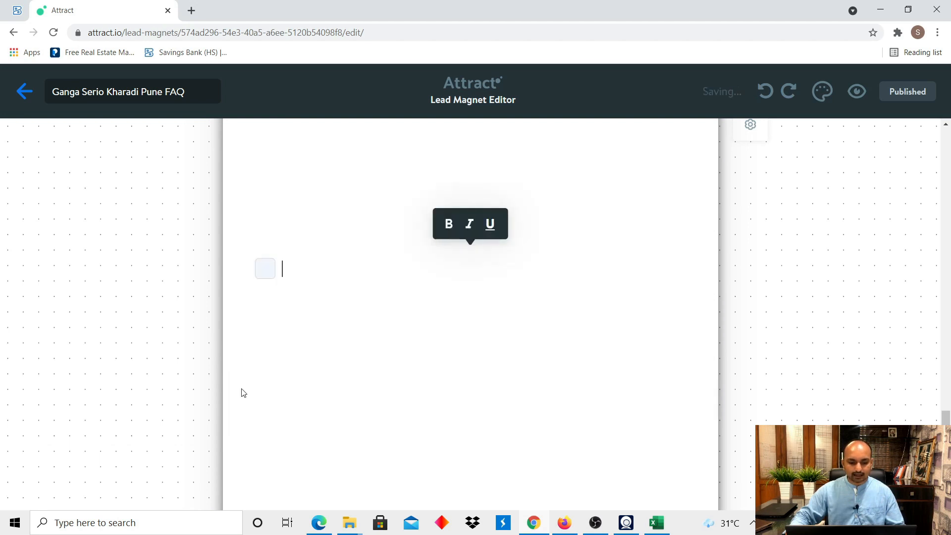
pyautogui.click(238, 291)
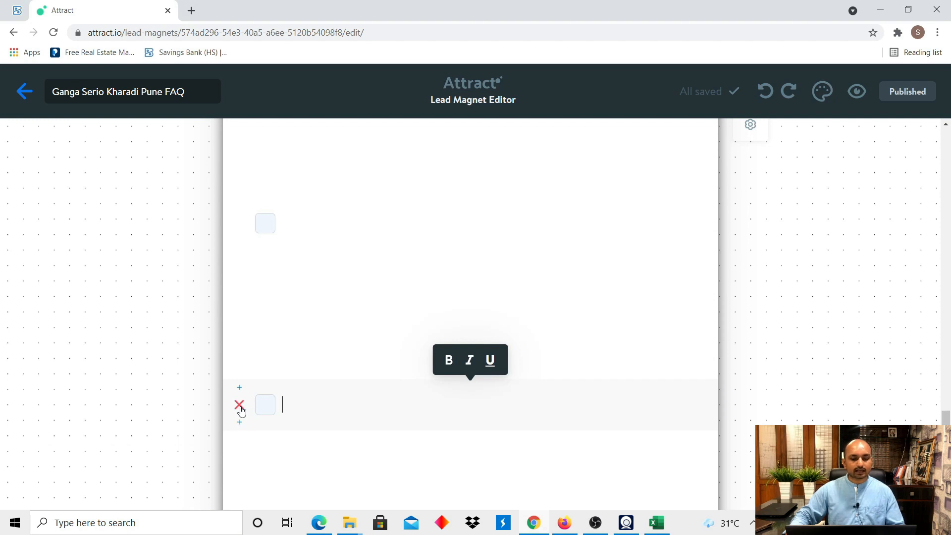
pyautogui.click(240, 406)
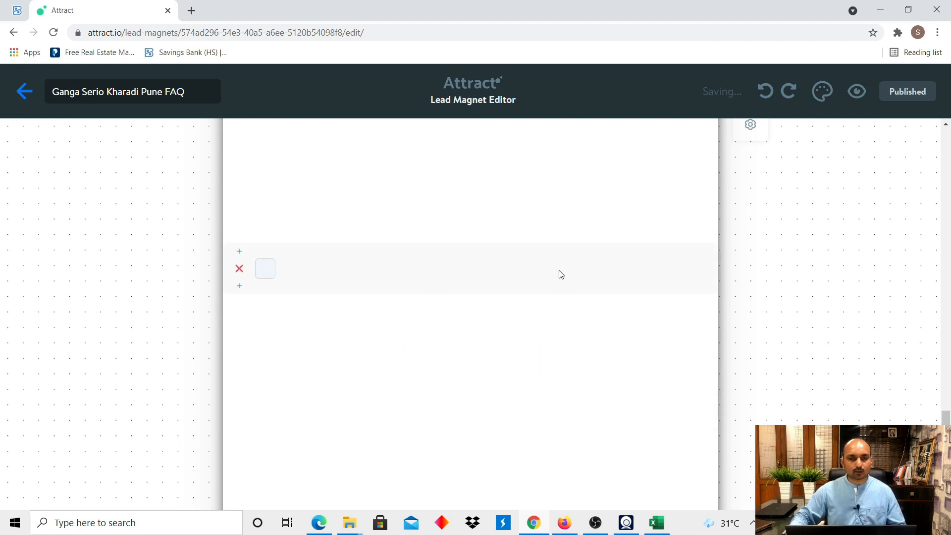
pyautogui.scroll(4, 570, 277)
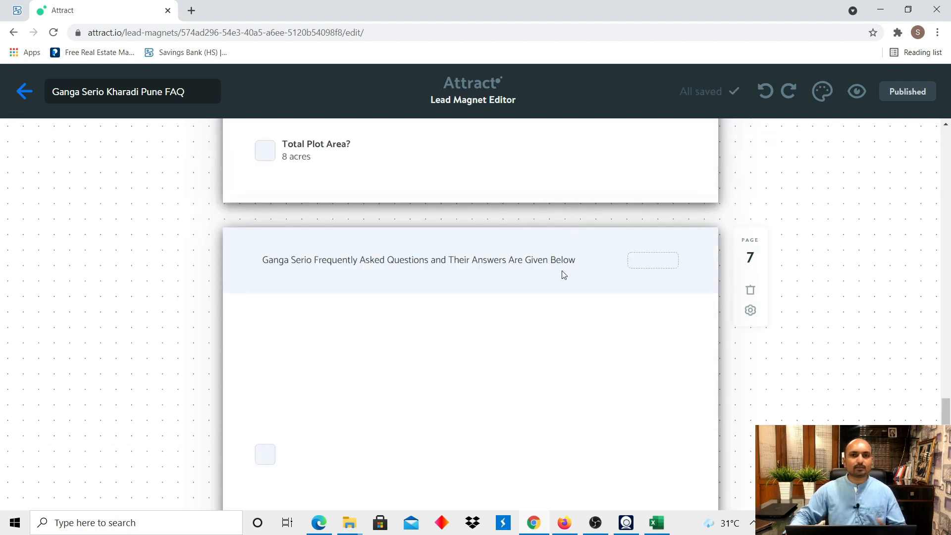
# Delete the newly added page 7 with its trash icon.
pyautogui.click(751, 293)
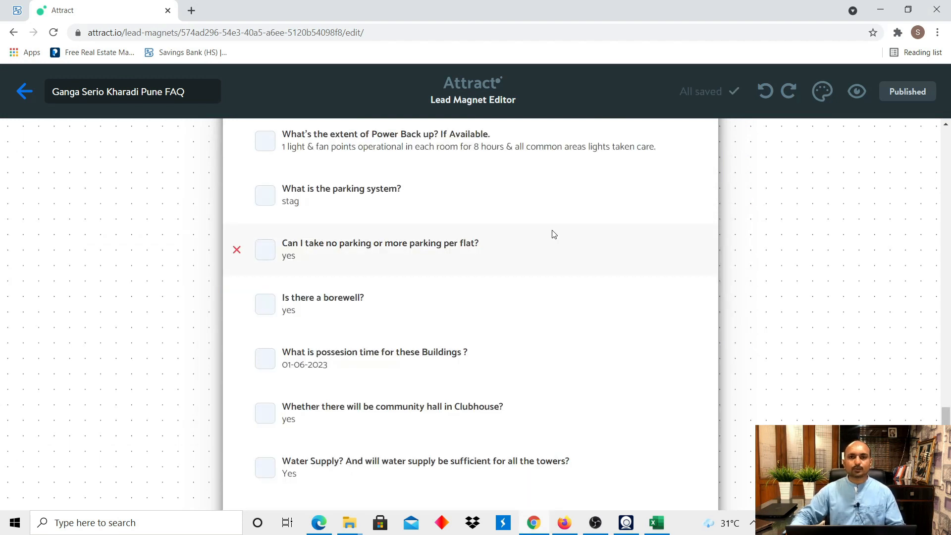
pyautogui.scroll(-13, 553, 233)
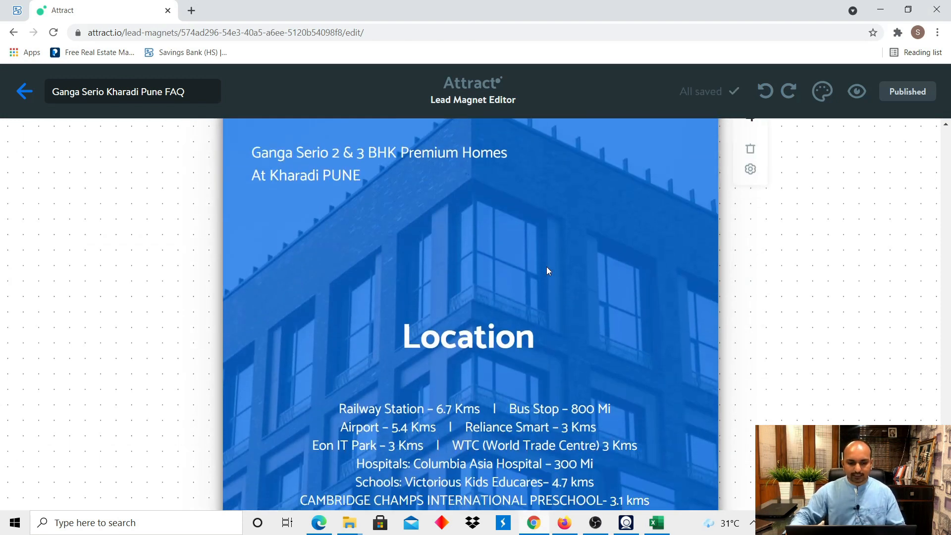
pyautogui.scroll(1, 504, 269)
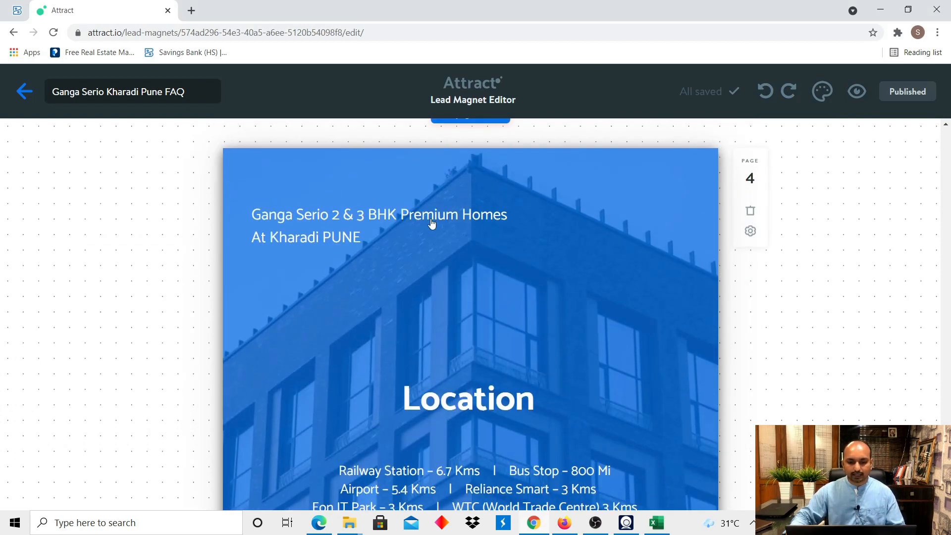
# Click into the Ganga Serio 2 & 3 BHK heading and the page 4 Location distances list.
pyautogui.click(286, 221)
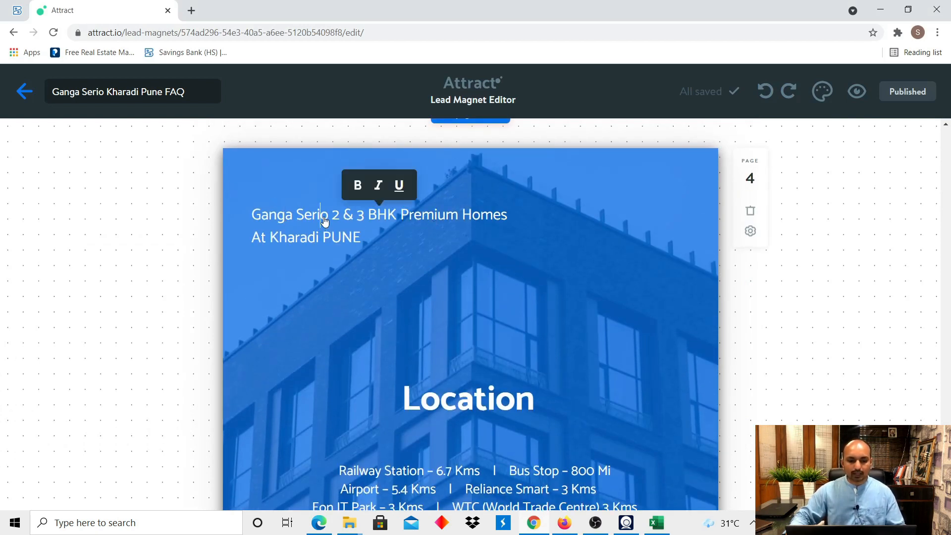
pyautogui.scroll(-5, 401, 241)
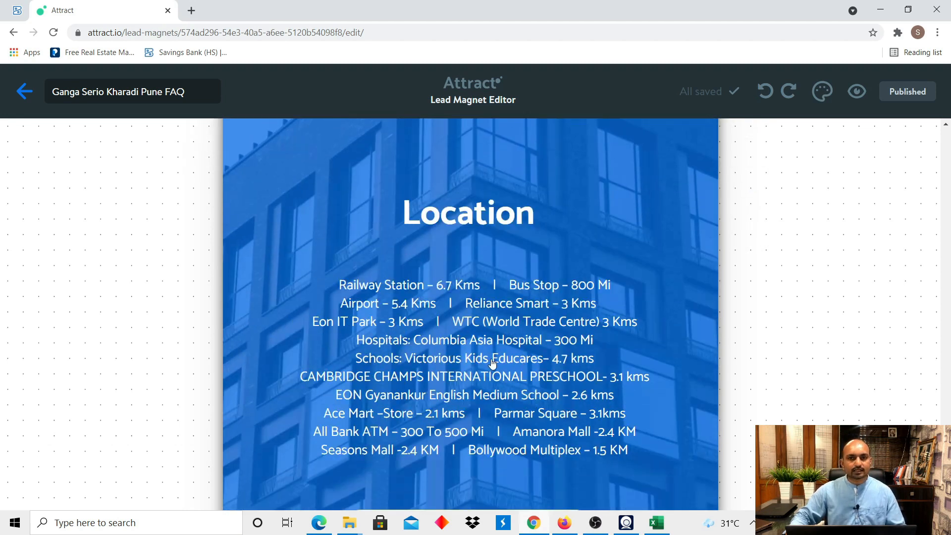
pyautogui.scroll(-2, 492, 363)
pyautogui.click(548, 333)
pyautogui.scroll(3, 617, 223)
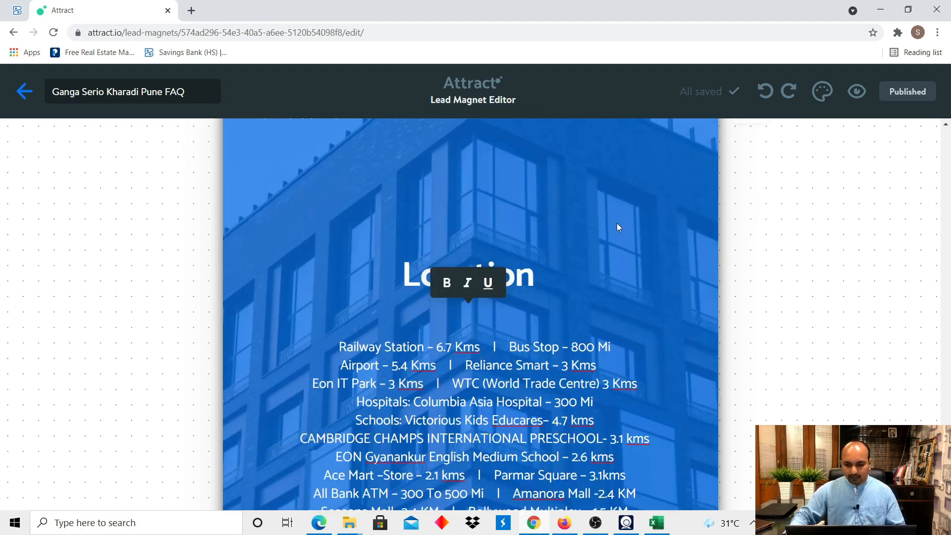
pyautogui.scroll(2, 552, 301)
pyautogui.scroll(-3, 616, 321)
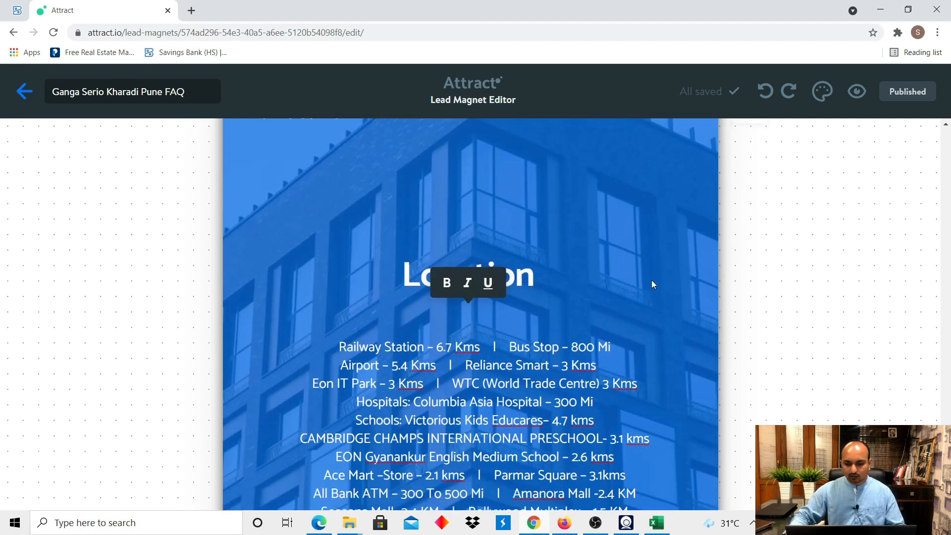
pyautogui.scroll(1, 652, 283)
# Upload Ganga-Serio-Brochure-2 as the Location page's background image, replacing the building photo.
pyautogui.click(751, 169)
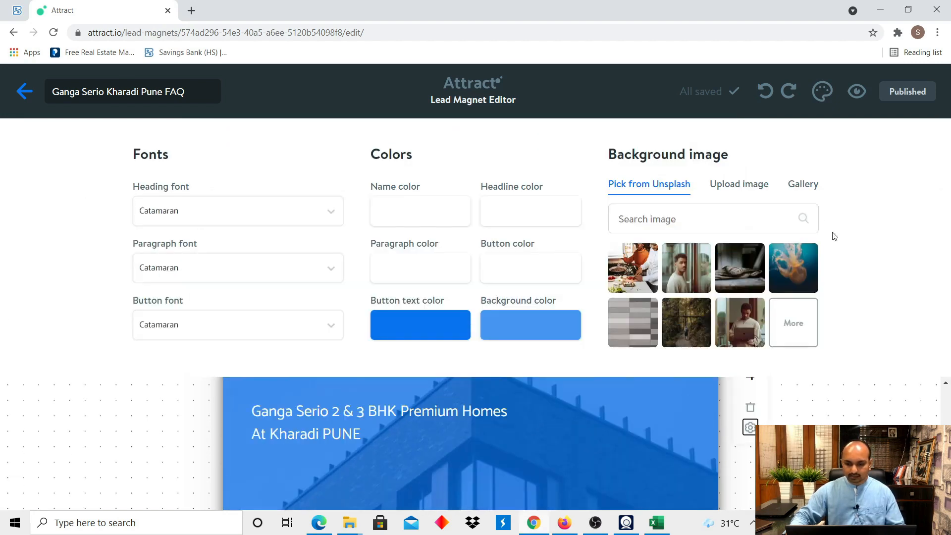
pyautogui.click(740, 184)
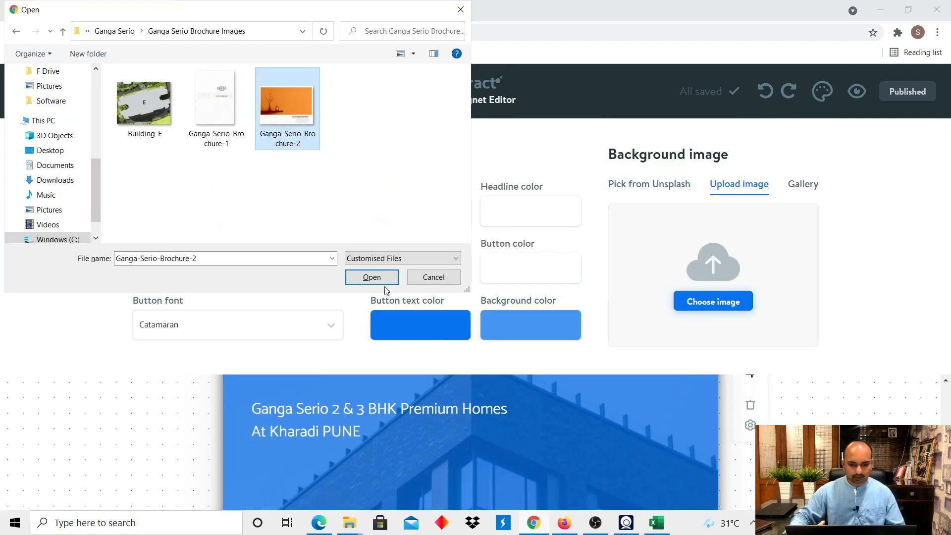
pyautogui.click(371, 273)
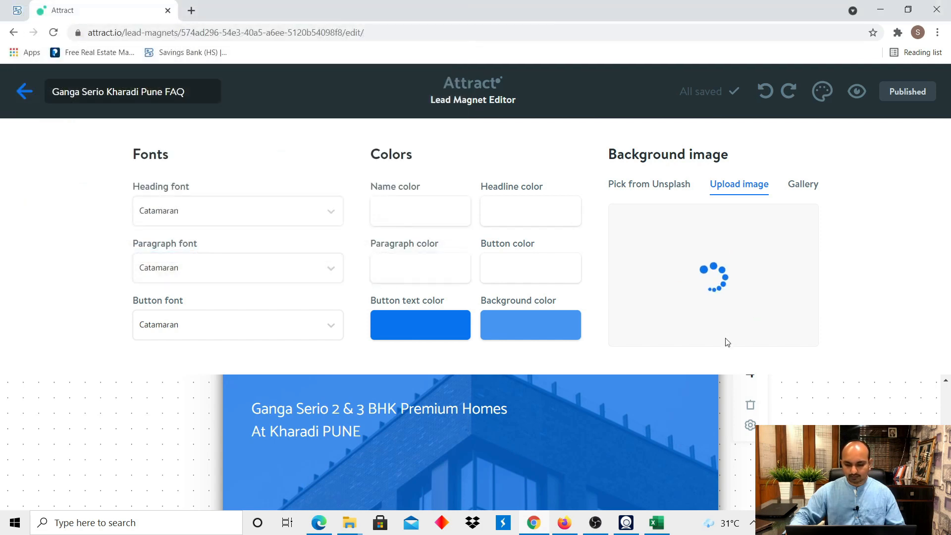
pyautogui.scroll(-5, 615, 342)
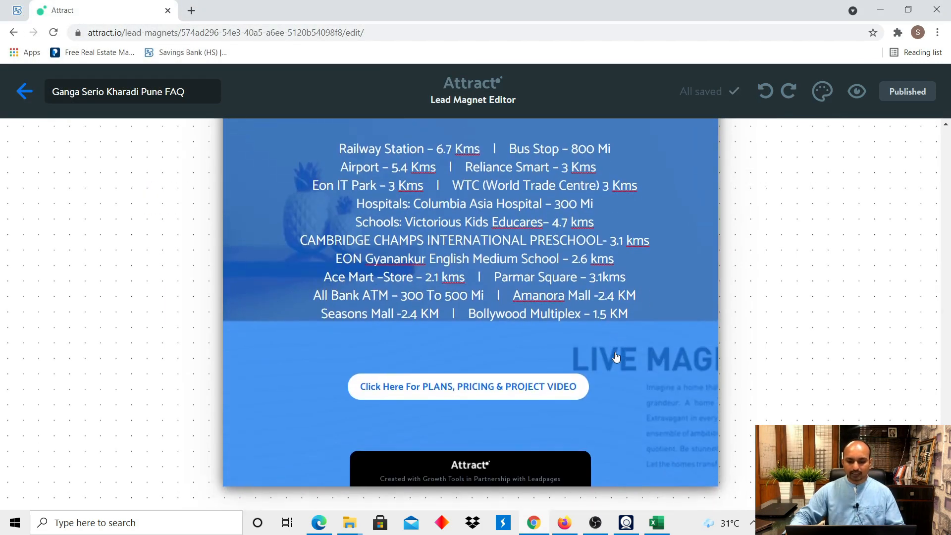
pyautogui.scroll(7, 616, 357)
pyautogui.scroll(-1, 616, 357)
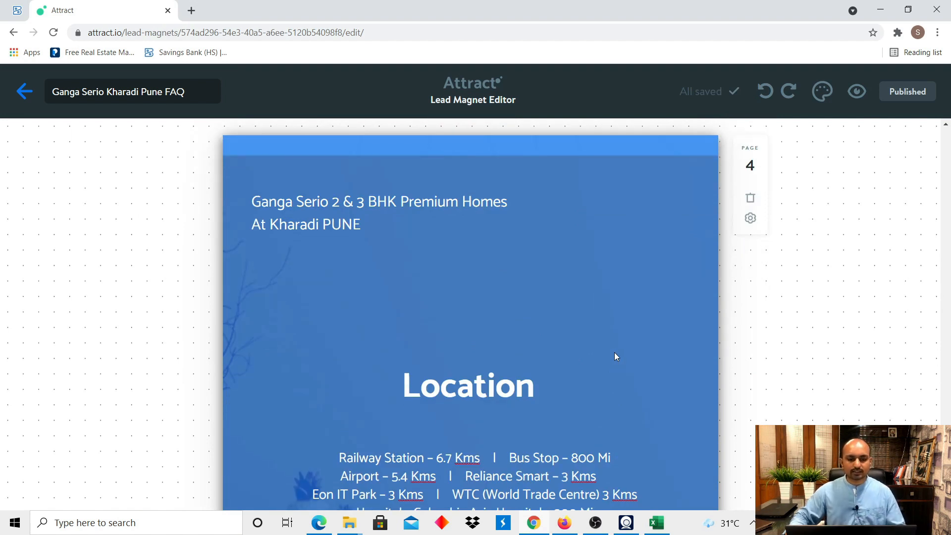
pyautogui.scroll(-5, 614, 356)
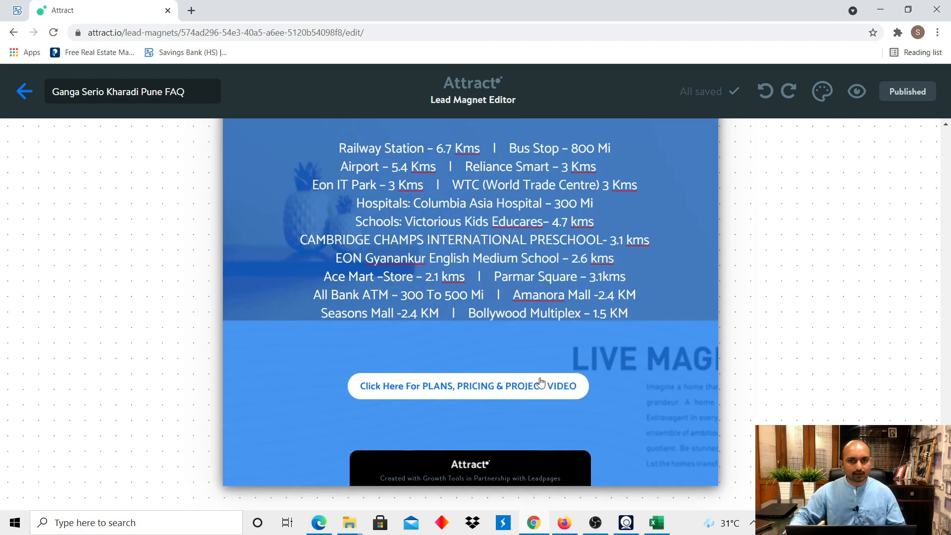
# Review the PLANS, PRICING & PROJECT VIDEO button's Link Text and Link URL, then view tutorial Step 13.
pyautogui.click(524, 389)
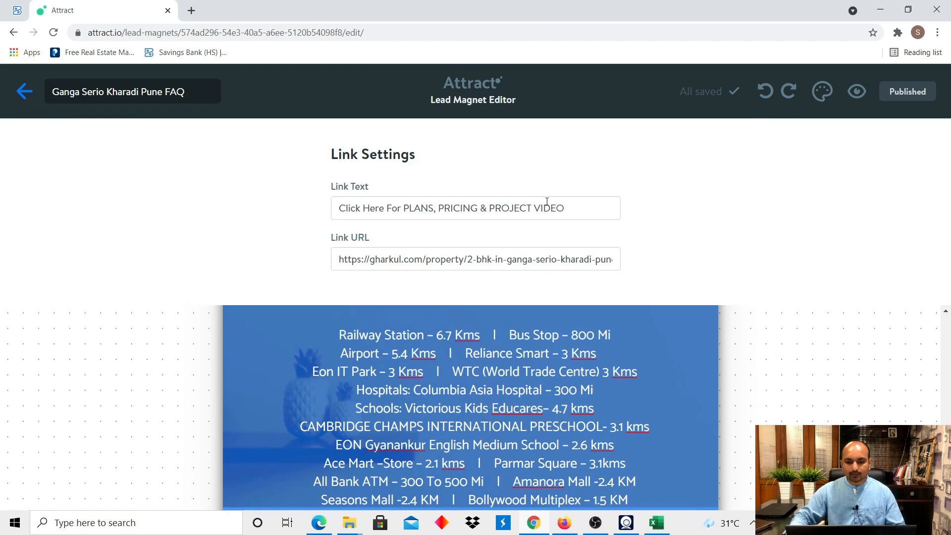
pyautogui.click(569, 210)
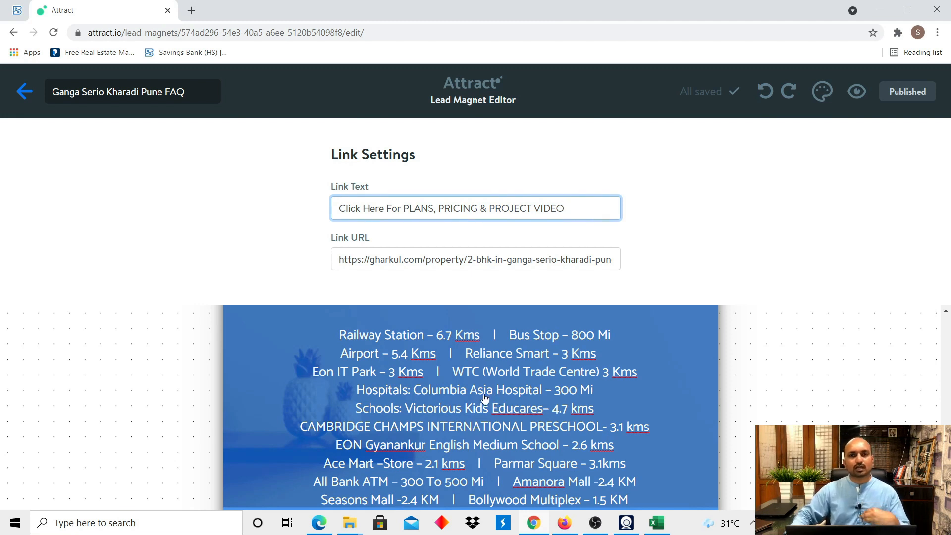
pyautogui.scroll(-3, 477, 394)
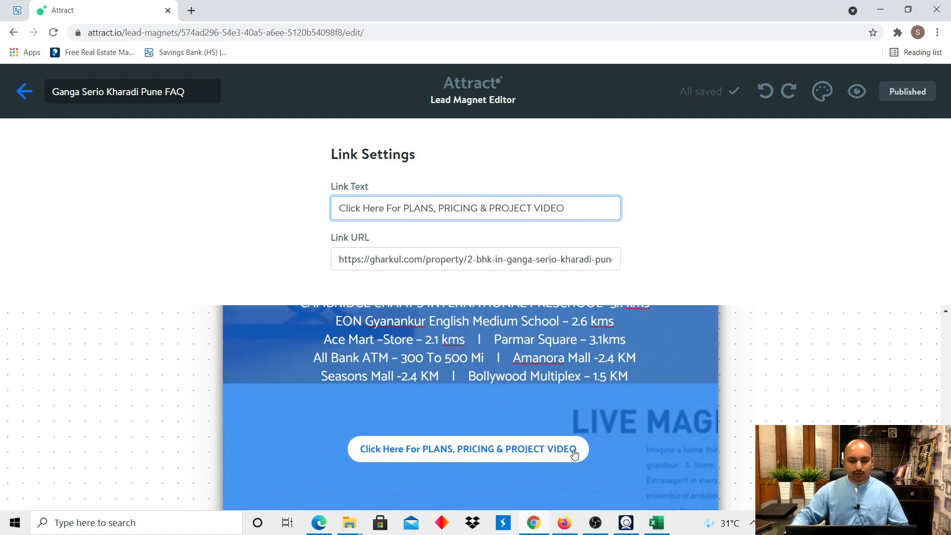
pyautogui.click(577, 430)
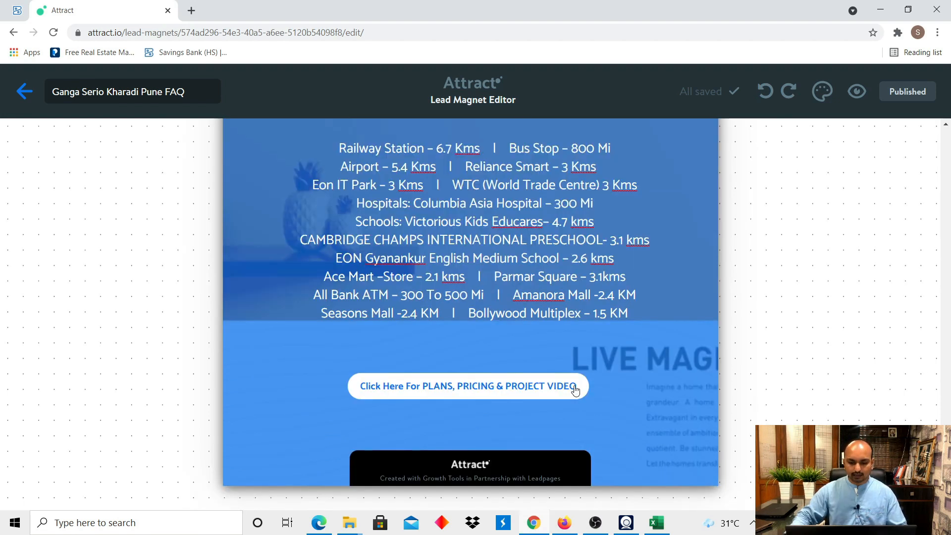
pyautogui.click(577, 390)
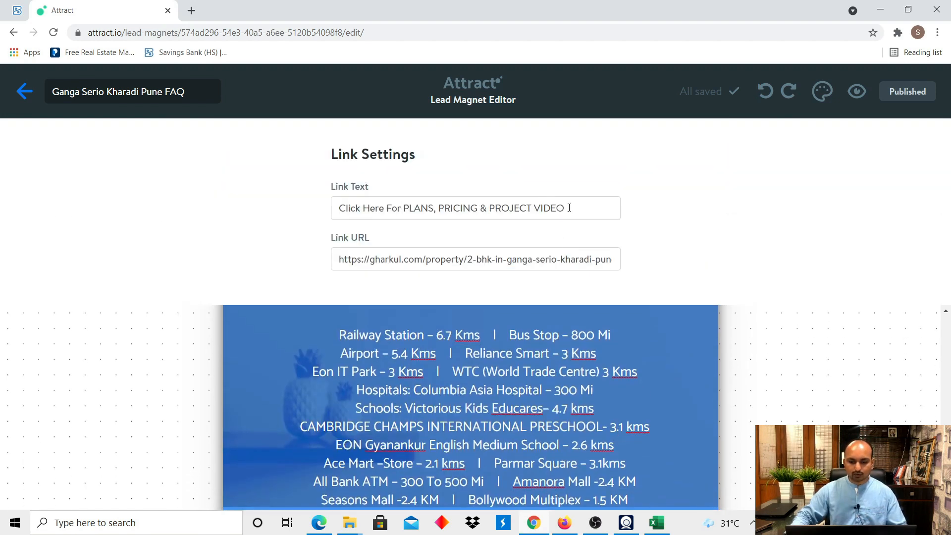
pyautogui.moveTo(564, 207); pyautogui.dragTo(264, 220)
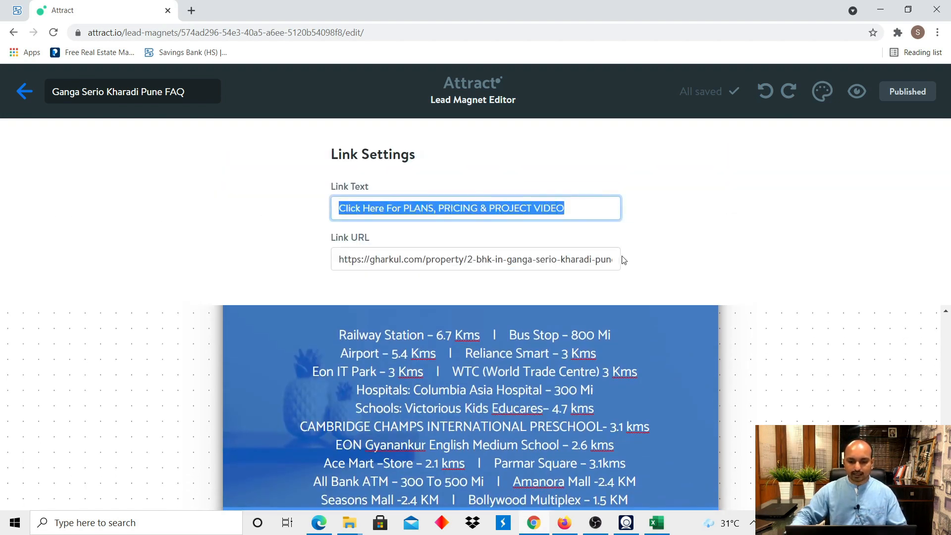
pyautogui.click(607, 261)
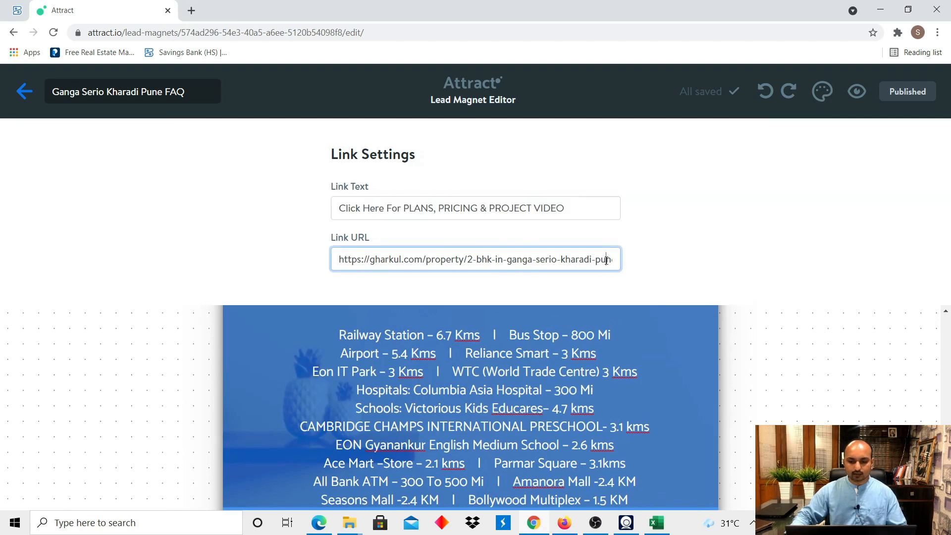
pyautogui.click(664, 387)
pyautogui.hotkey('alt', 'Tab')
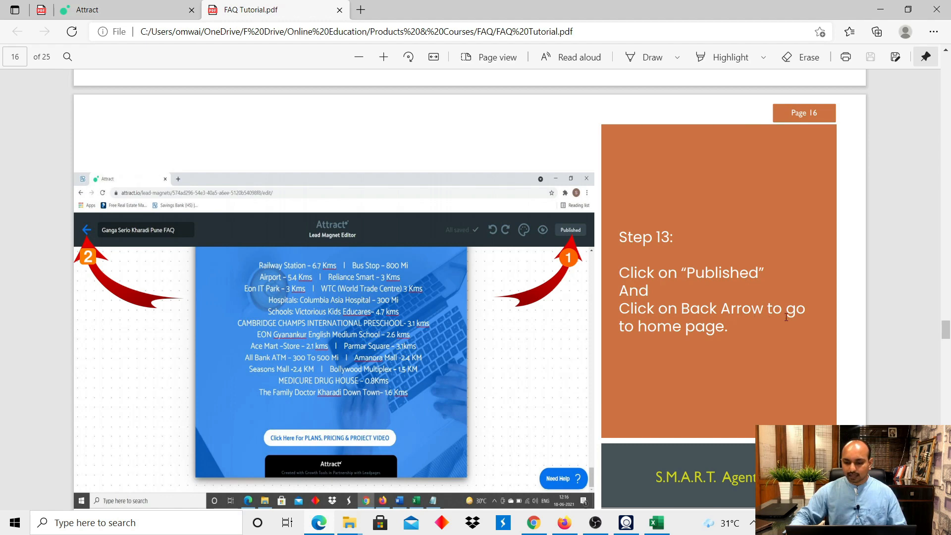
# Check the FAQ's Publishing Options for its live link, then go back to the Lead magnets dashboard.
pyautogui.hotkey('alt', 'Tab')
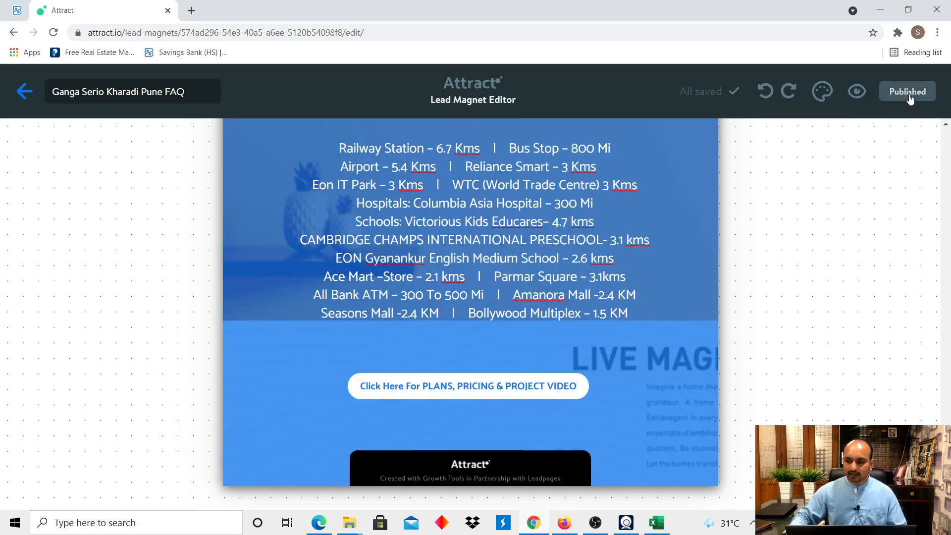
pyautogui.click(907, 99)
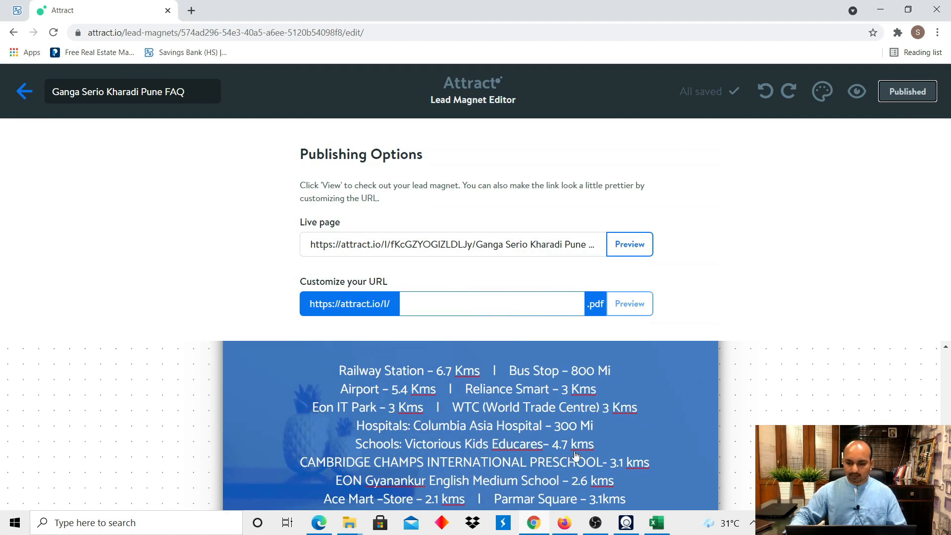
pyautogui.click(679, 442)
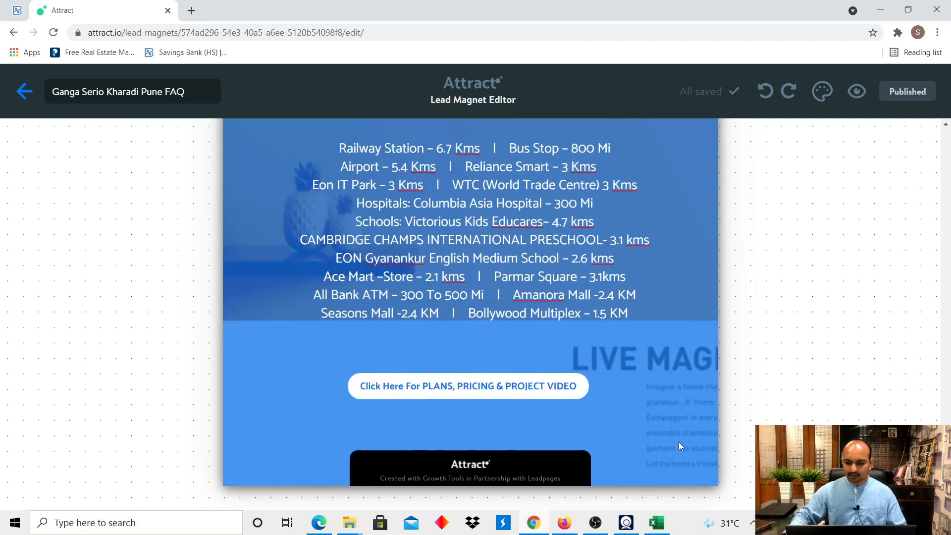
pyautogui.click(25, 93)
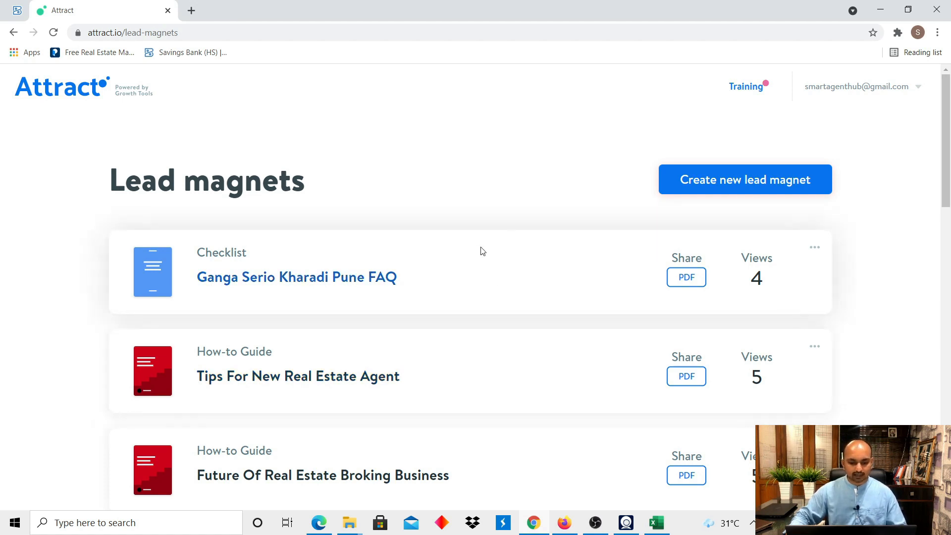
# Use Share PDF beside Ganga Serio Kharadi Pune FAQ to open the 7-page PDF in a new tab.
pyautogui.hotkey('alt', 'Tab')
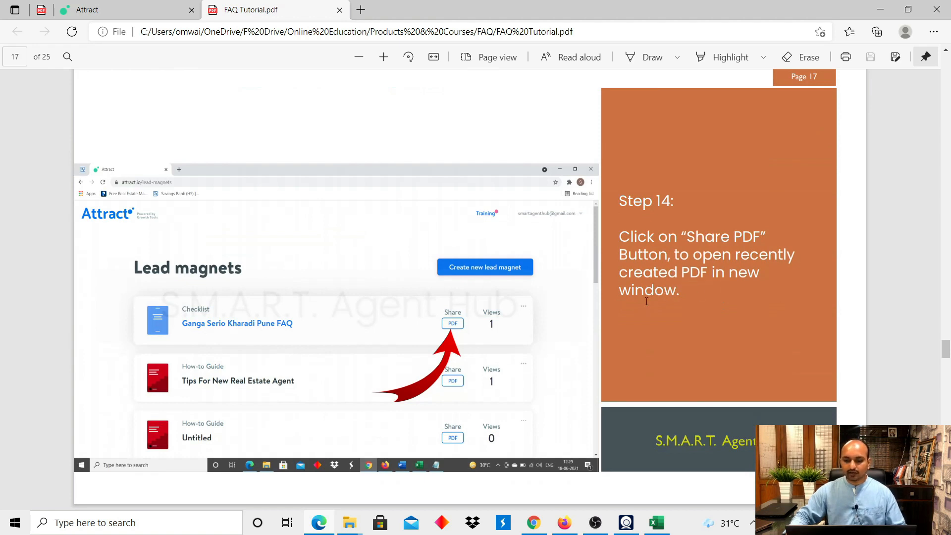
pyautogui.hotkey('alt', 'Tab')
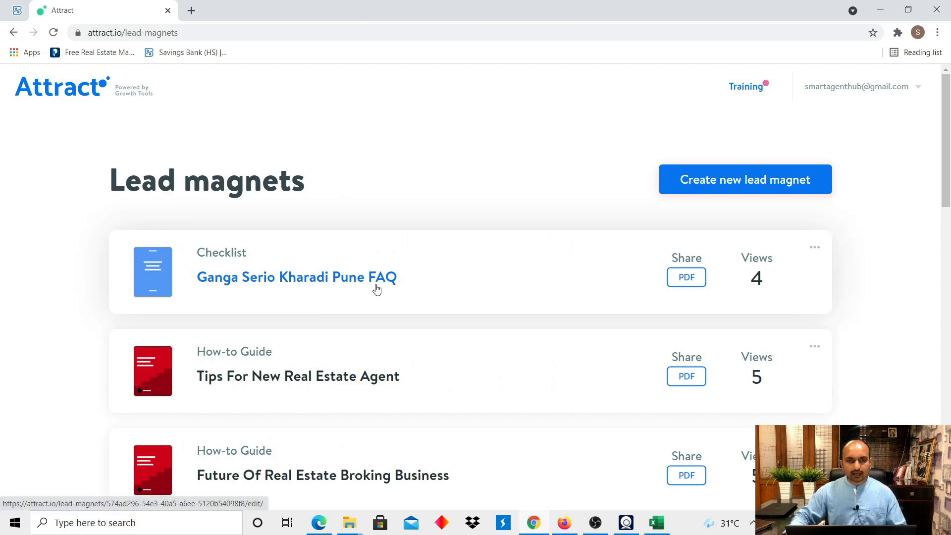
pyautogui.click(690, 283)
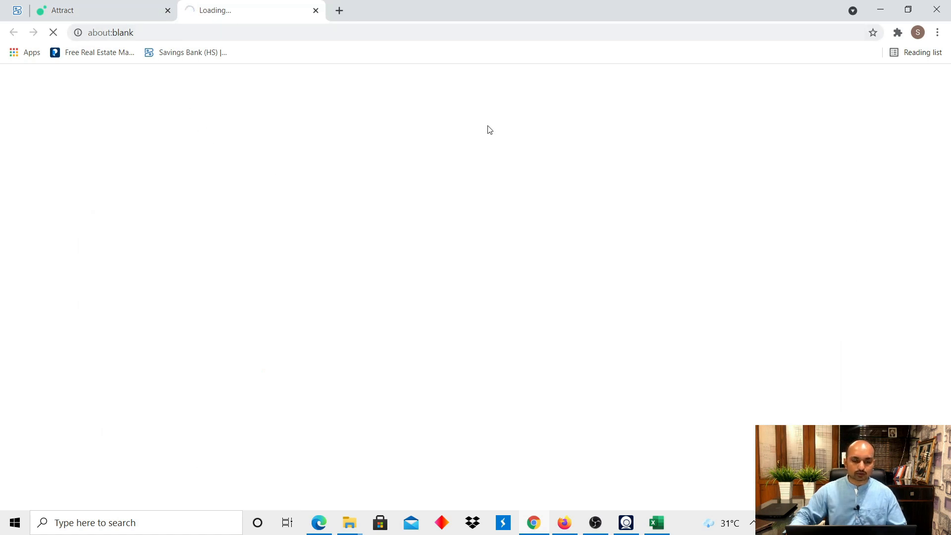
pyautogui.scroll(10, 690, 217)
pyautogui.hotkey('alt', 'Tab')
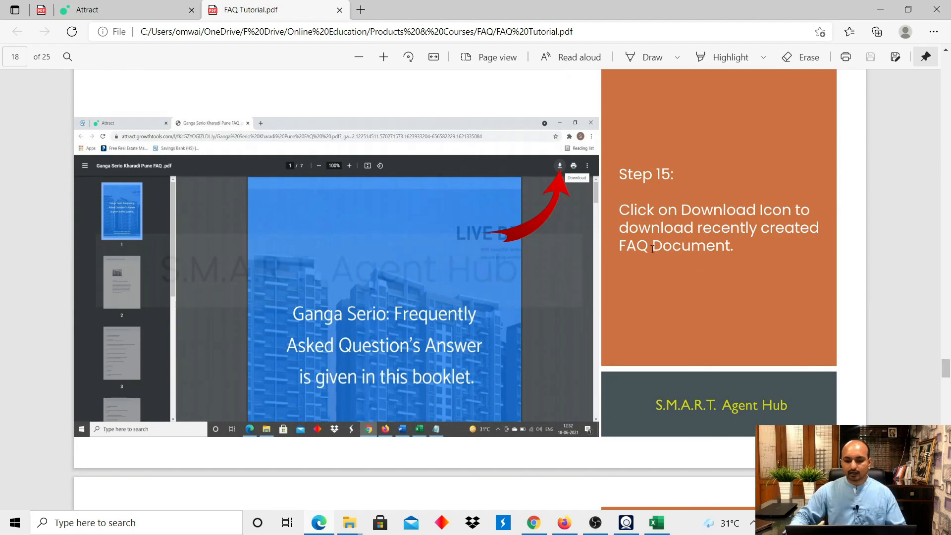
pyautogui.hotkey('alt', 'Tab')
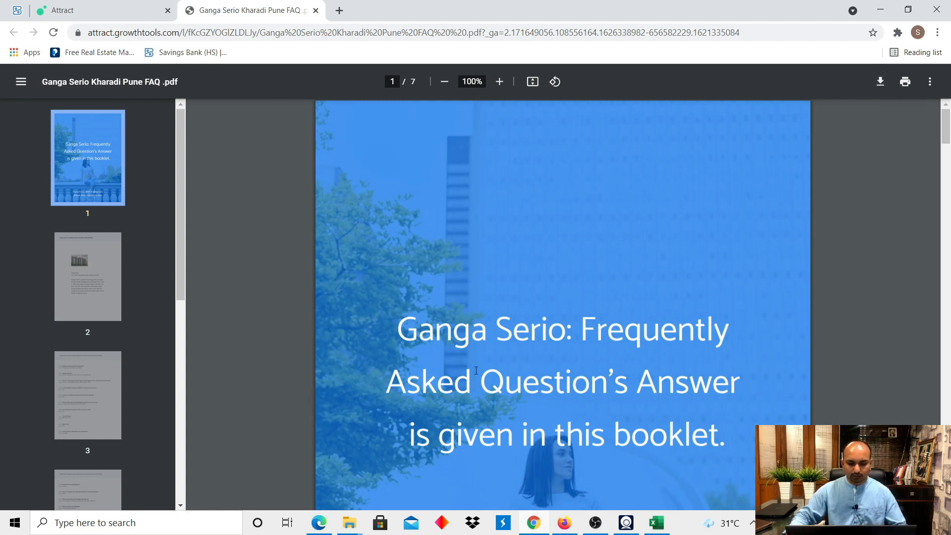
# Download the PDF into the Ganga Serio folder, appending 'FAQ' to name it Ganga Serio FAQ.pdf.
pyautogui.click(881, 82)
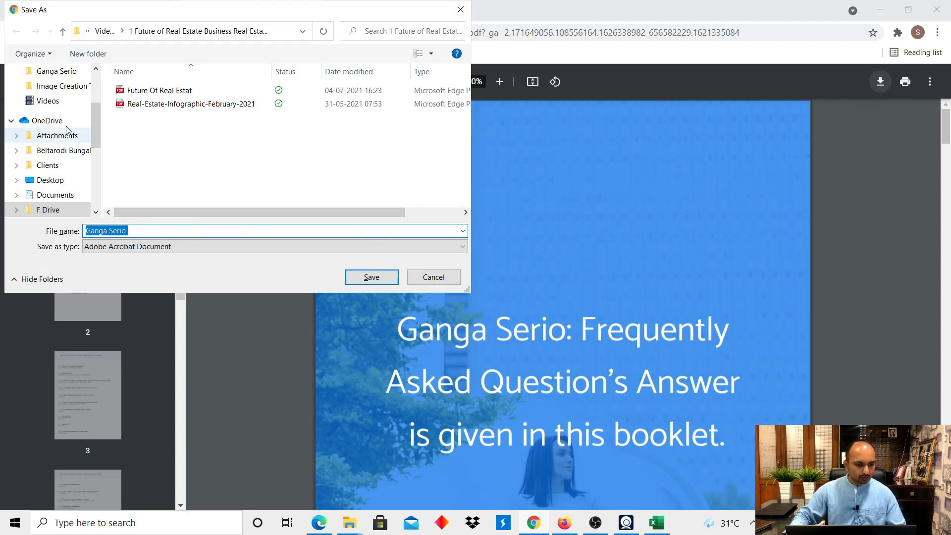
pyautogui.scroll(1, 68, 109)
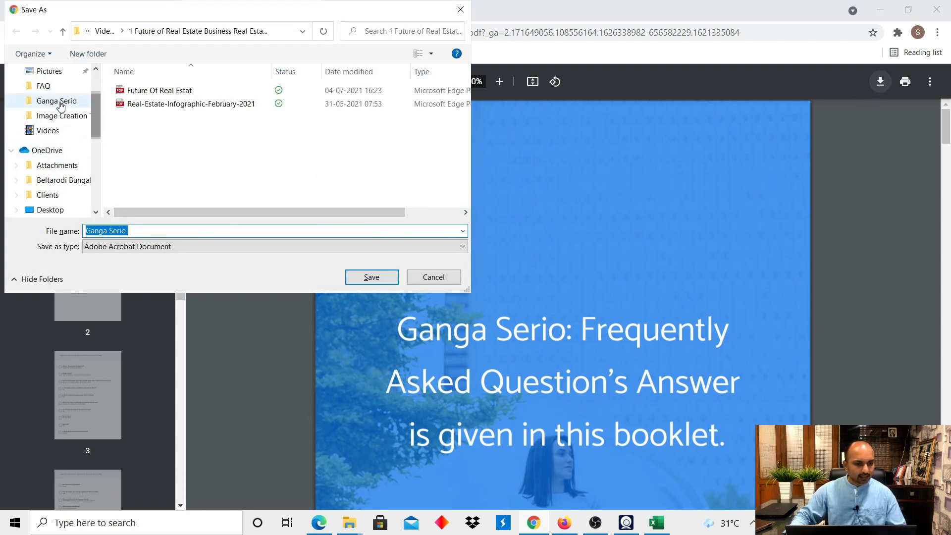
pyautogui.click(57, 101)
pyautogui.click(150, 232)
pyautogui.click(149, 230)
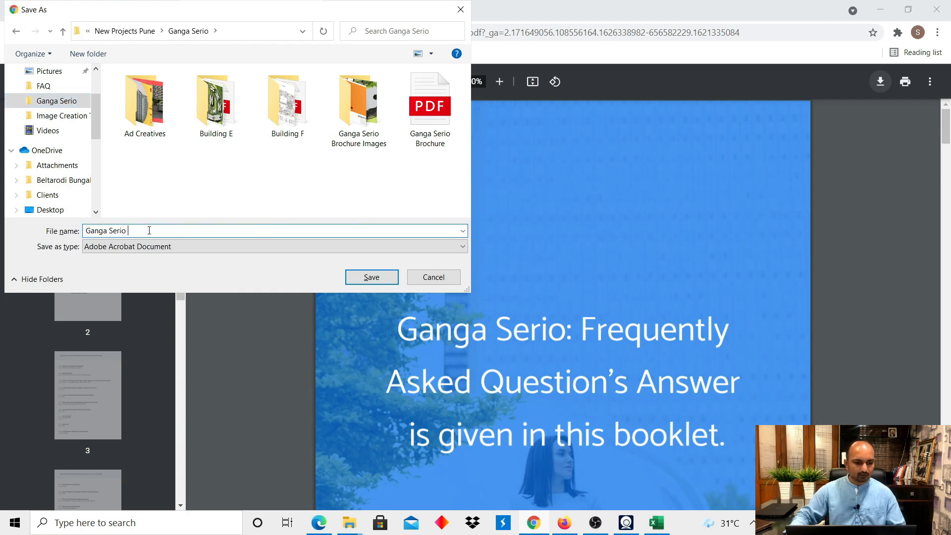
pyautogui.write('FAQ')
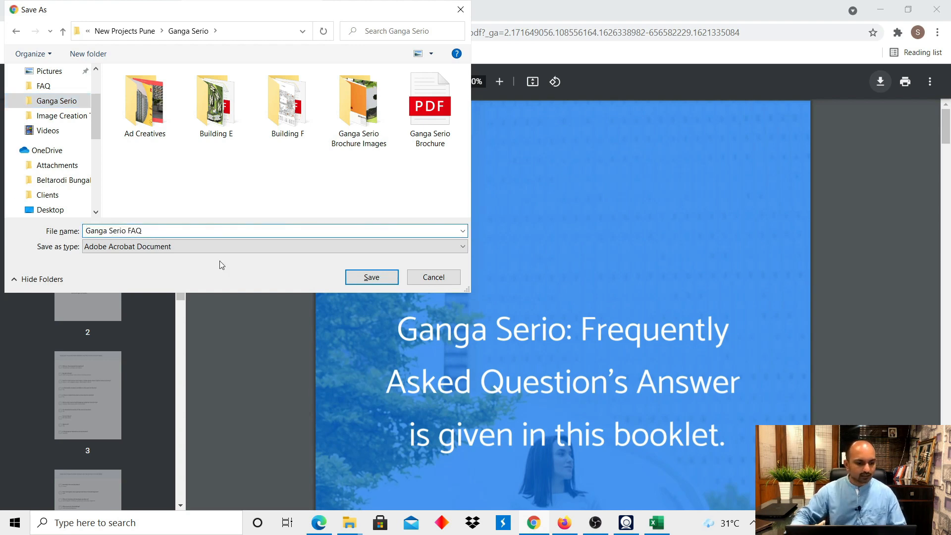
pyautogui.click(372, 277)
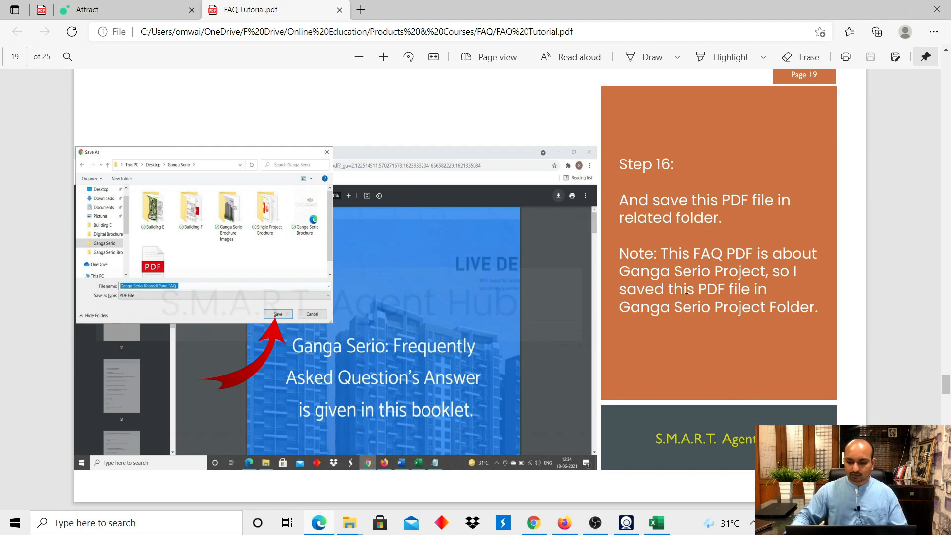
pyautogui.scroll(-7, 659, 307)
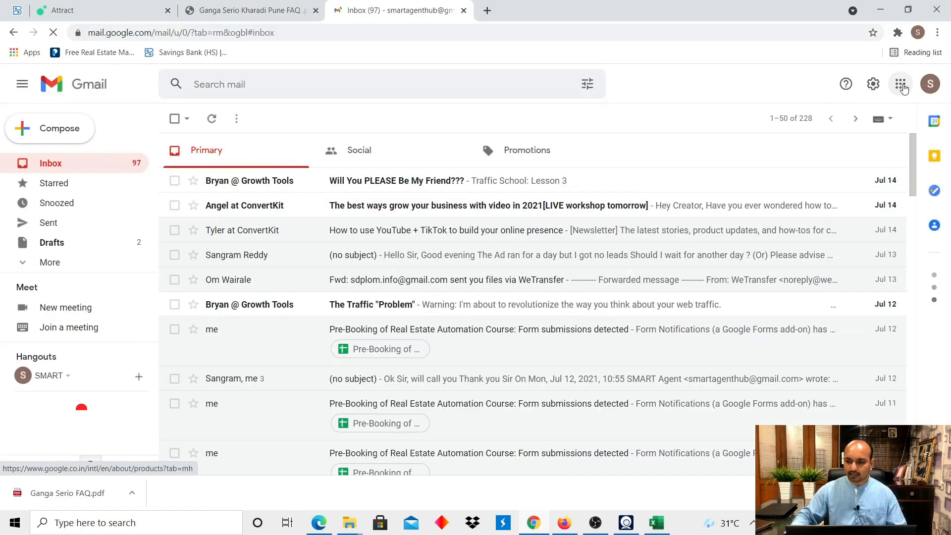
# Open Google Drive from the Google apps menu.
pyautogui.click(902, 86)
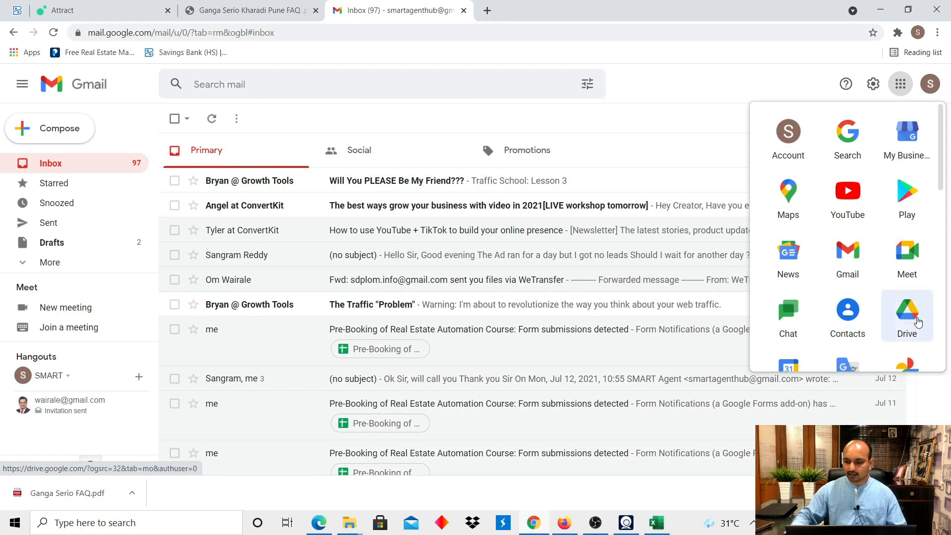
pyautogui.click(908, 317)
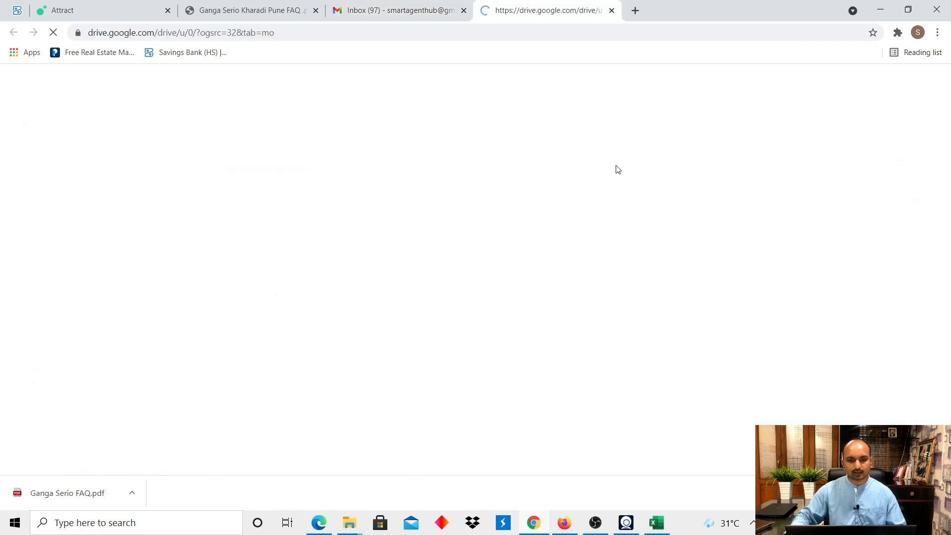
pyautogui.hotkey('alt', 'Tab')
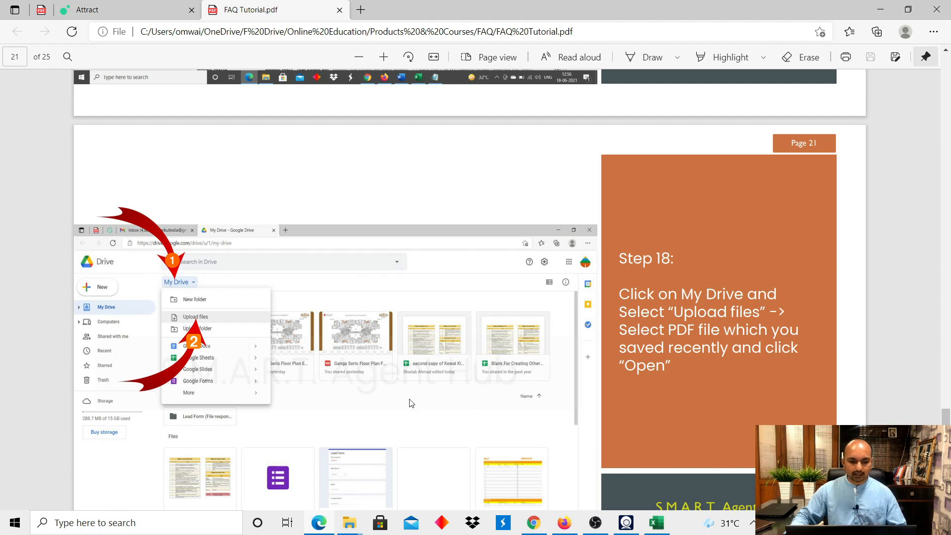
pyautogui.hotkey('alt', 'Tab')
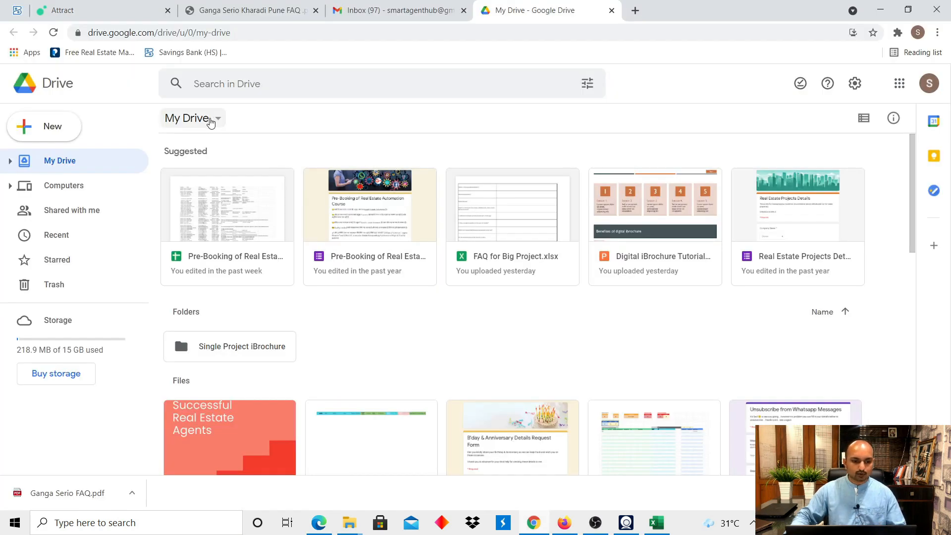
# Upload Ganga Serio FAQ.pdf from the Ganga Serio folder into My Drive.
pyautogui.click(217, 120)
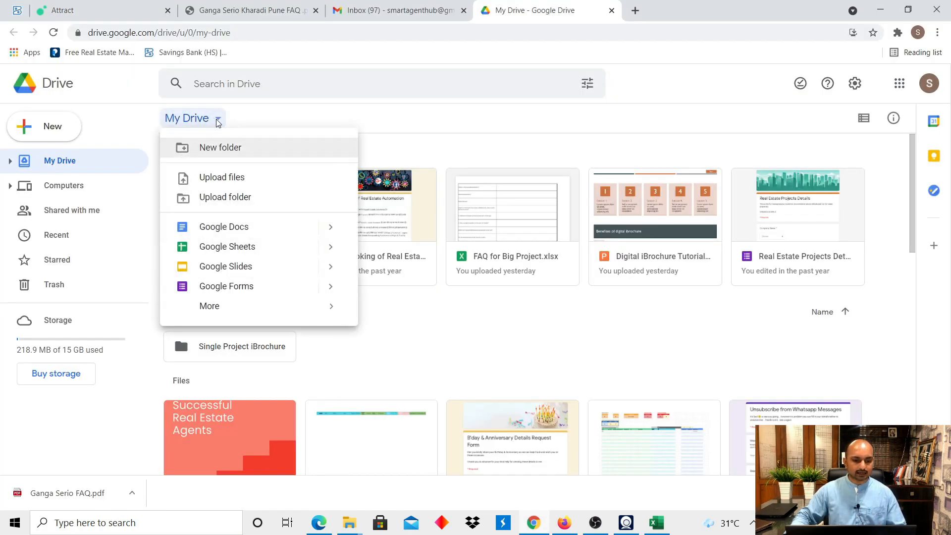
pyautogui.click(226, 183)
pyautogui.click(122, 33)
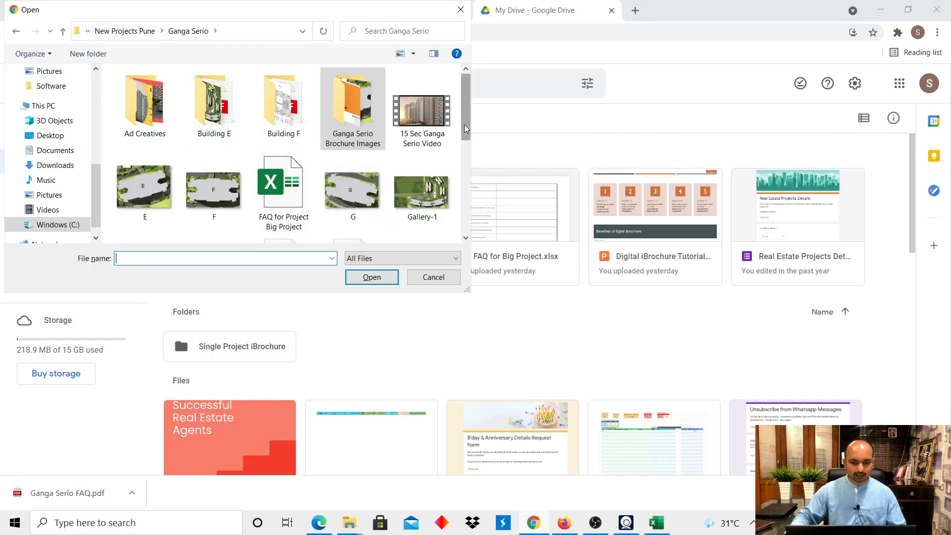
pyautogui.scroll(-3, 357, 159)
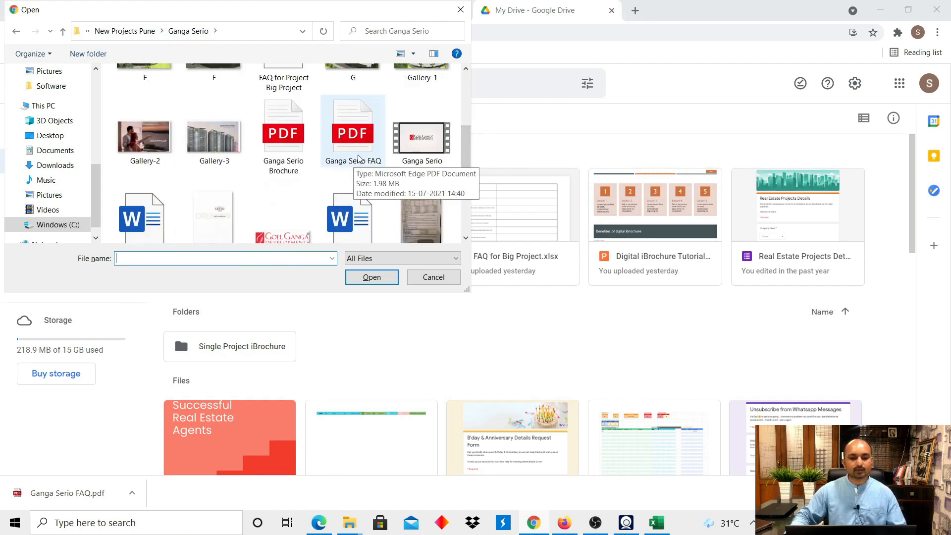
pyautogui.click(358, 157)
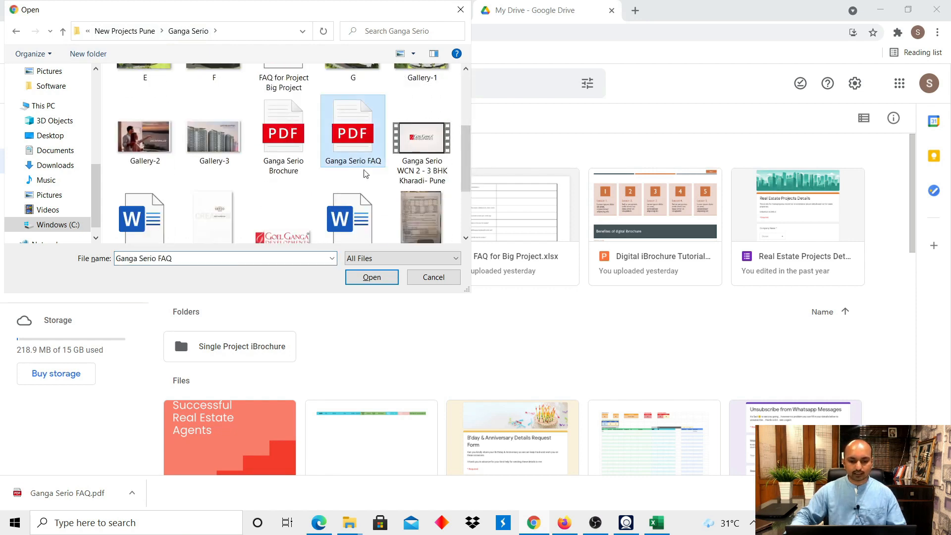
pyautogui.click(372, 277)
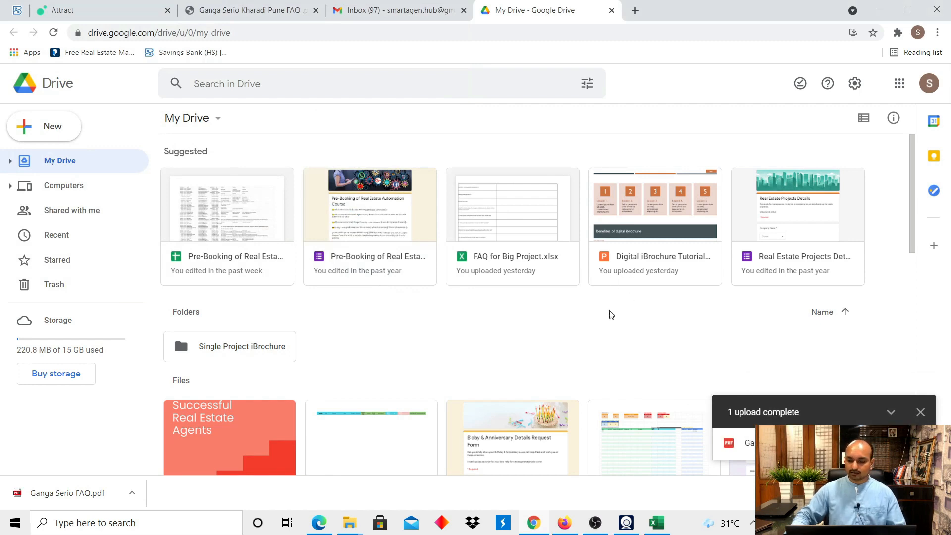
pyautogui.hotkey('alt', 'Tab')
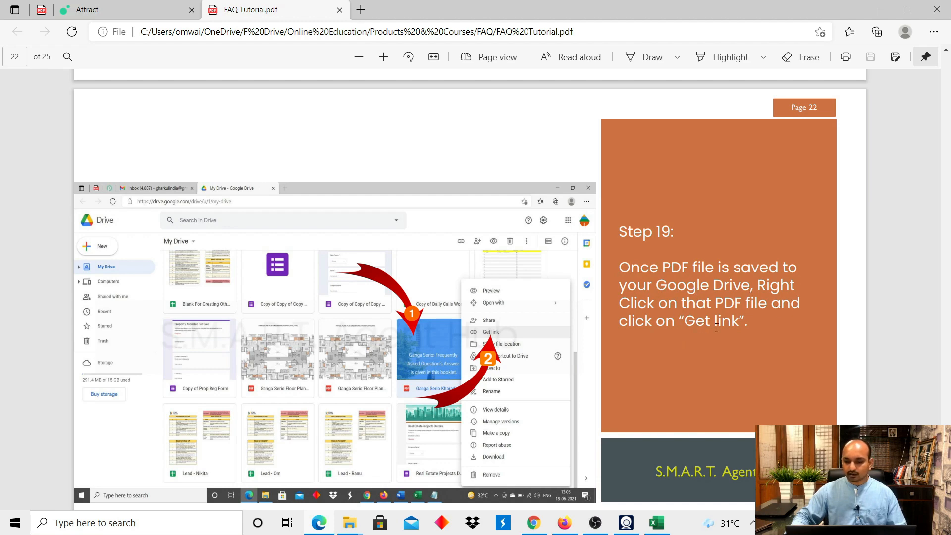
# Open the Get link sharing dialog for Ganga Serio FAQ.pdf.
pyautogui.hotkey('alt', 'Tab')
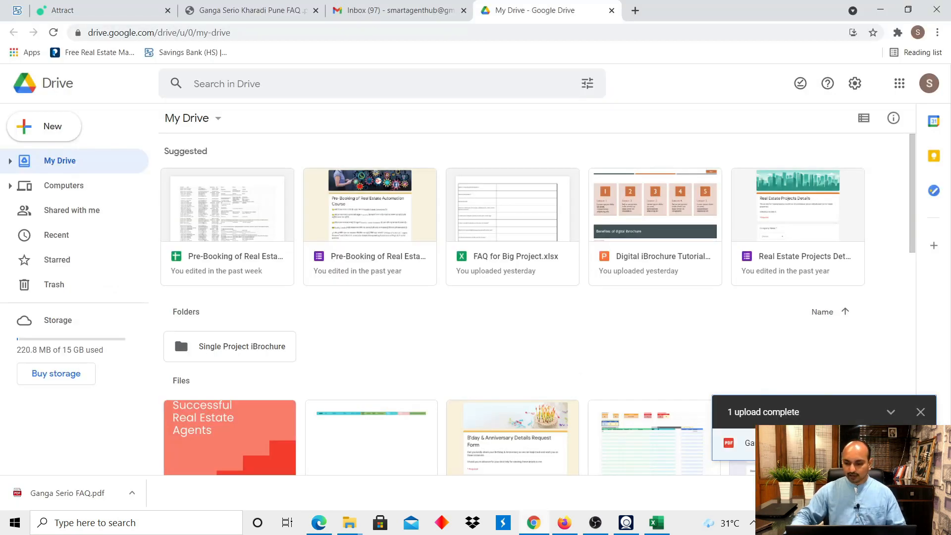
pyautogui.click(923, 414)
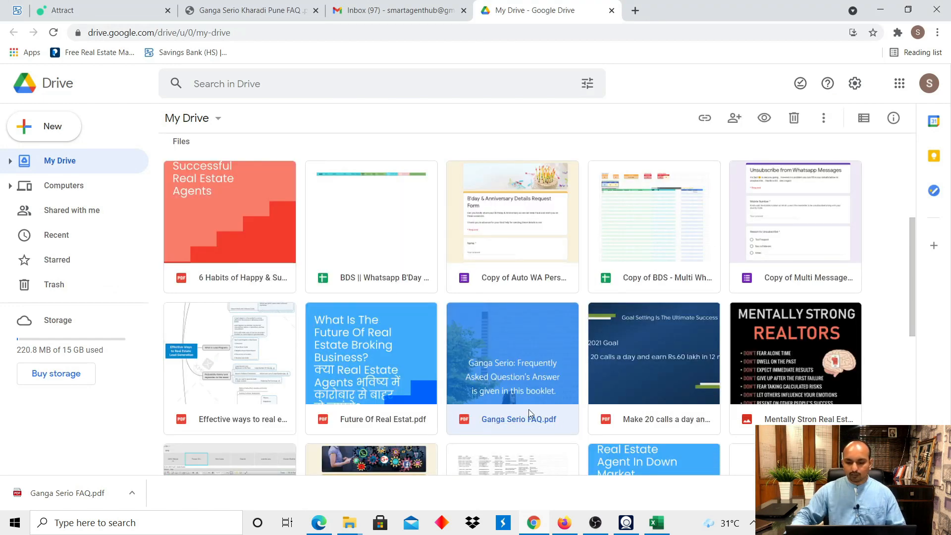
pyautogui.rightClick(510, 344)
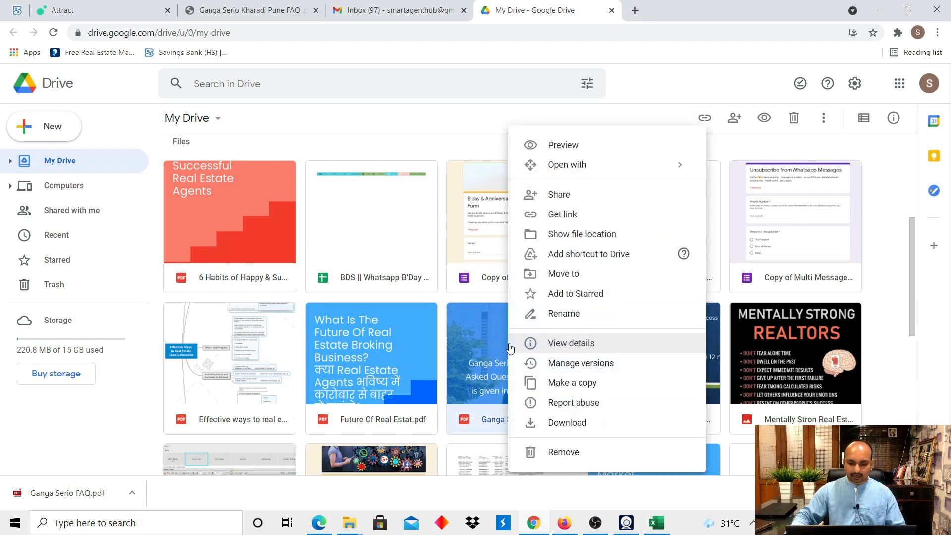
pyautogui.click(563, 215)
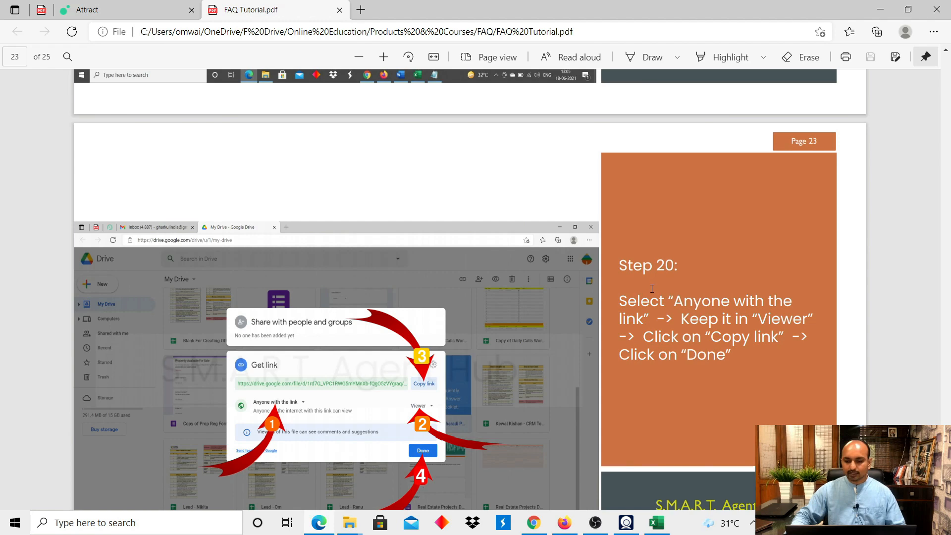
pyautogui.scroll(-2, 664, 278)
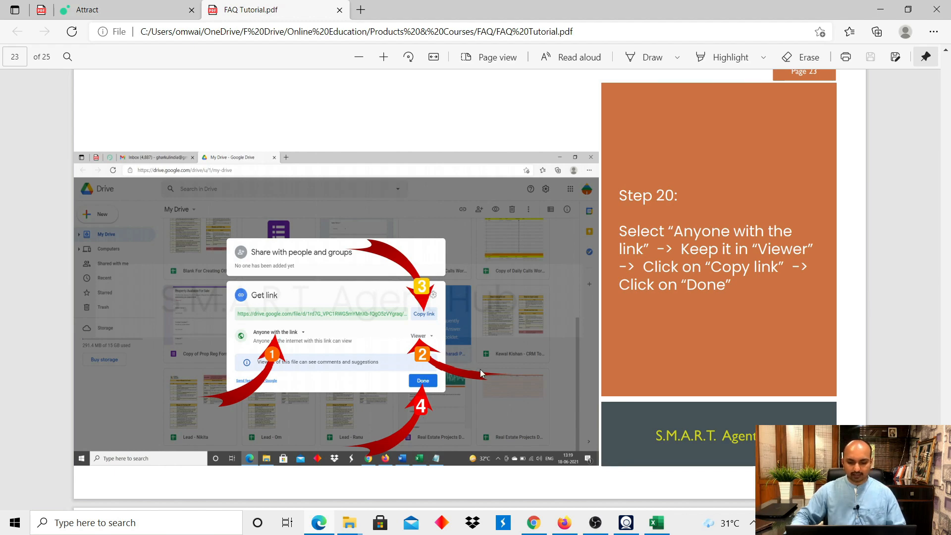
# Change access from Restricted to Anyone with the link as Viewer and copy the link.
pyautogui.hotkey('alt', 'Tab')
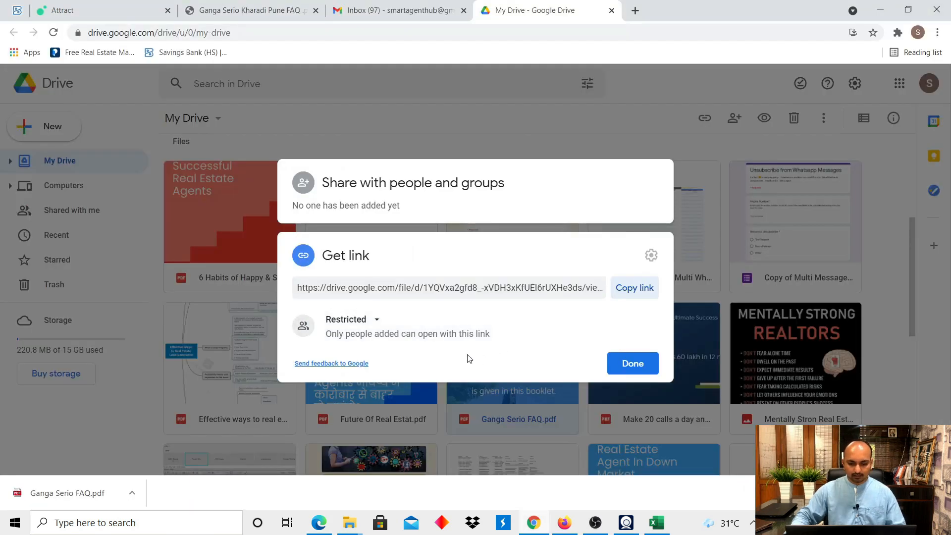
pyautogui.click(371, 320)
pyautogui.click(391, 378)
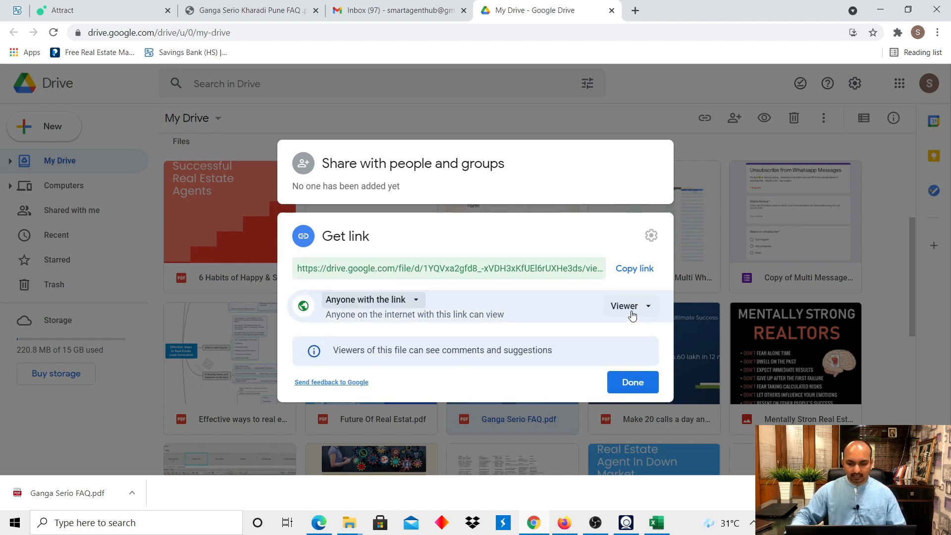
pyautogui.click(634, 271)
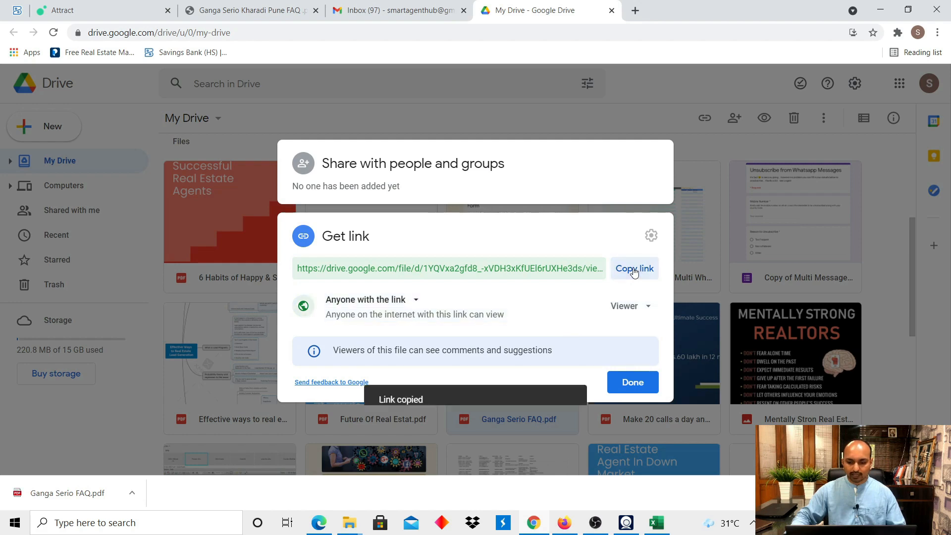
pyautogui.click(634, 383)
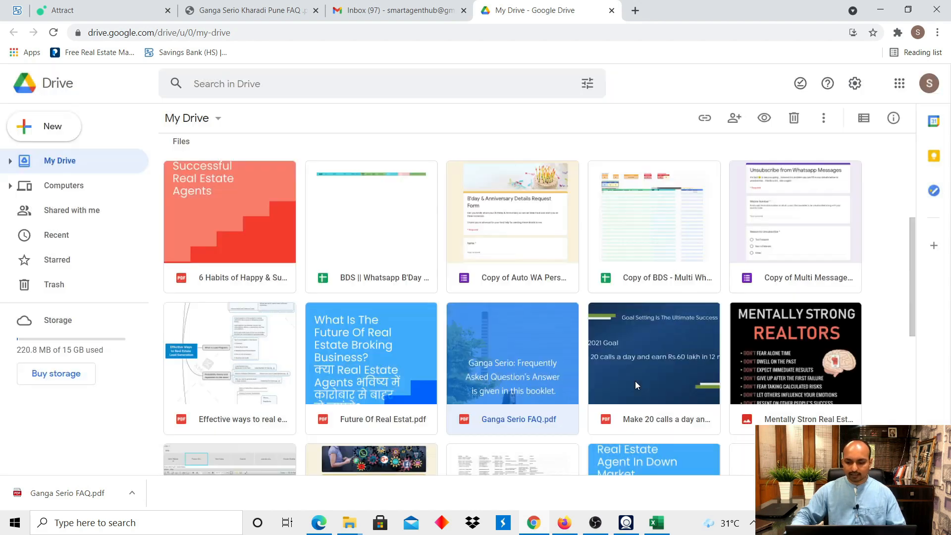
pyautogui.hotkey('alt', 'Tab')
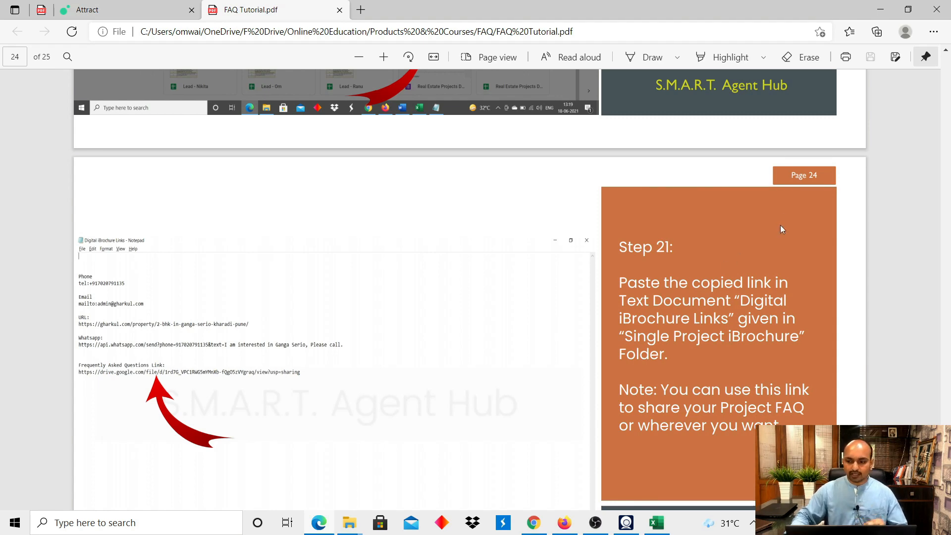
# Open Digital iBrochure Links.txt from the Single Project iBrochure folder on the desktop.
pyautogui.click(880, 10)
pyautogui.click(880, 10)
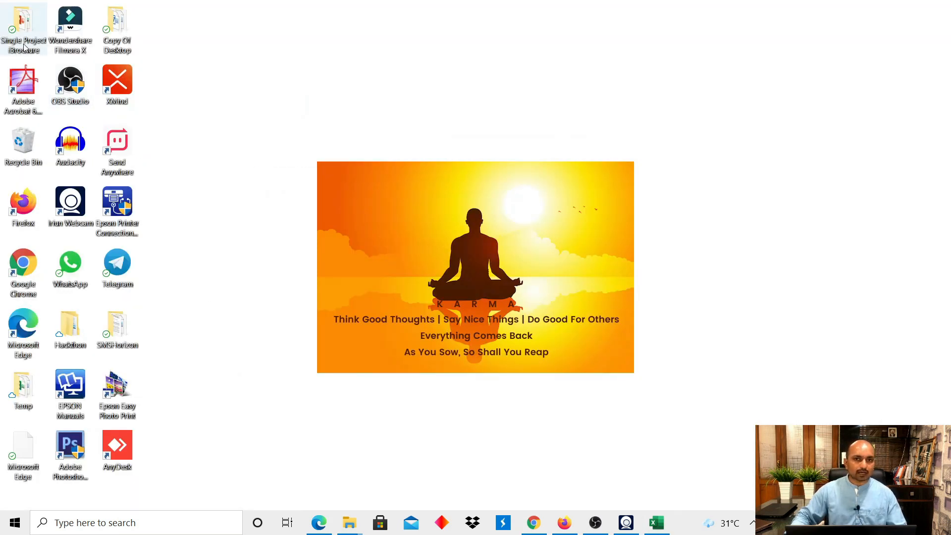
pyautogui.doubleClick(24, 44)
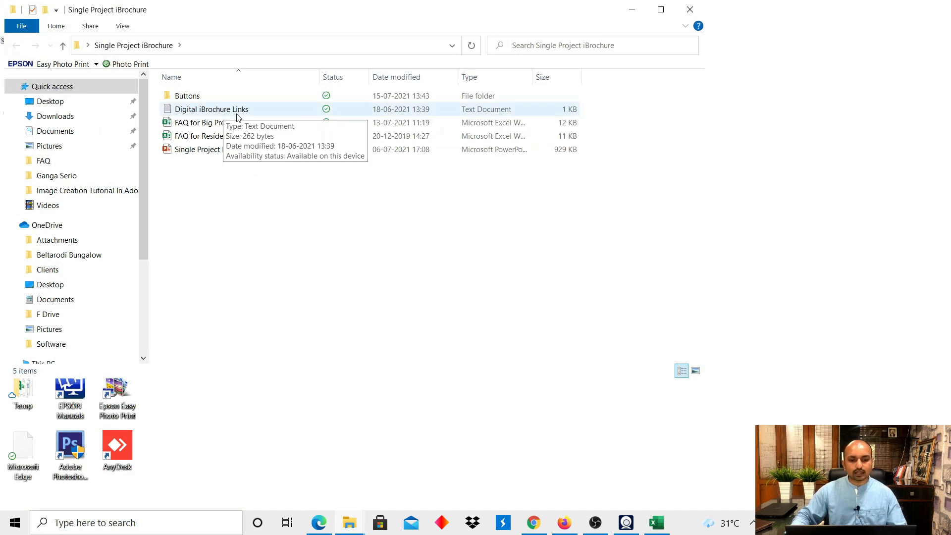
pyautogui.doubleClick(195, 110)
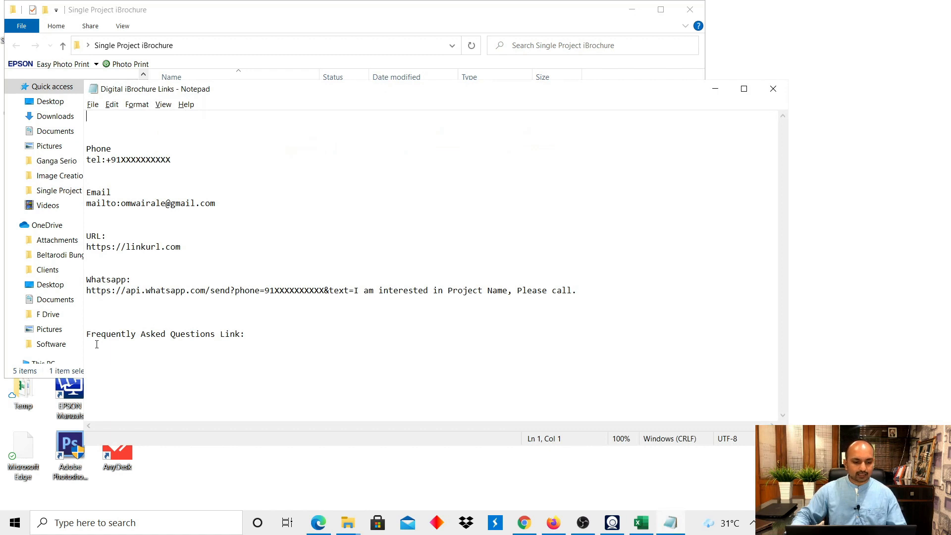
# Add the Drive FAQ link under the Frequently Asked Questions Link heading and save the file.
pyautogui.moveTo(87, 335); pyautogui.dragTo(245, 335)
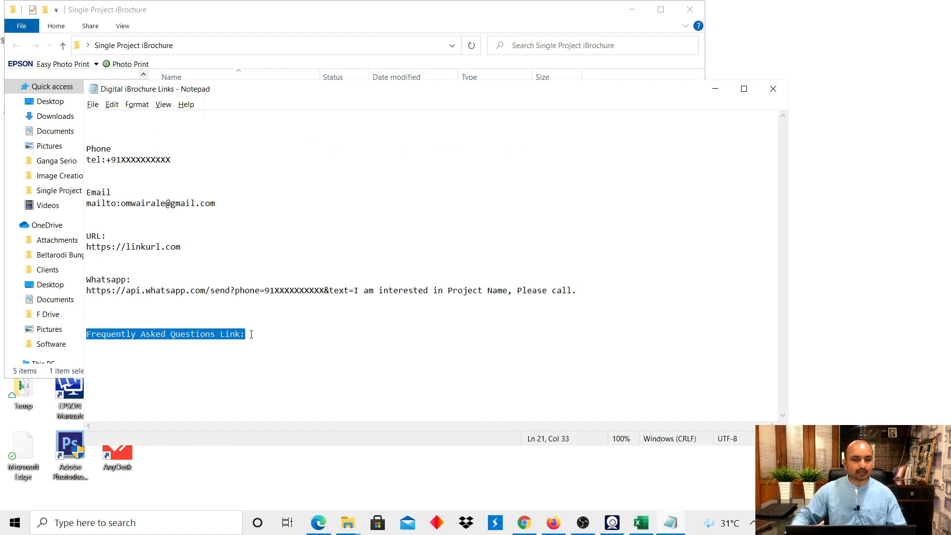
pyautogui.click(258, 337)
pyautogui.press('Return')
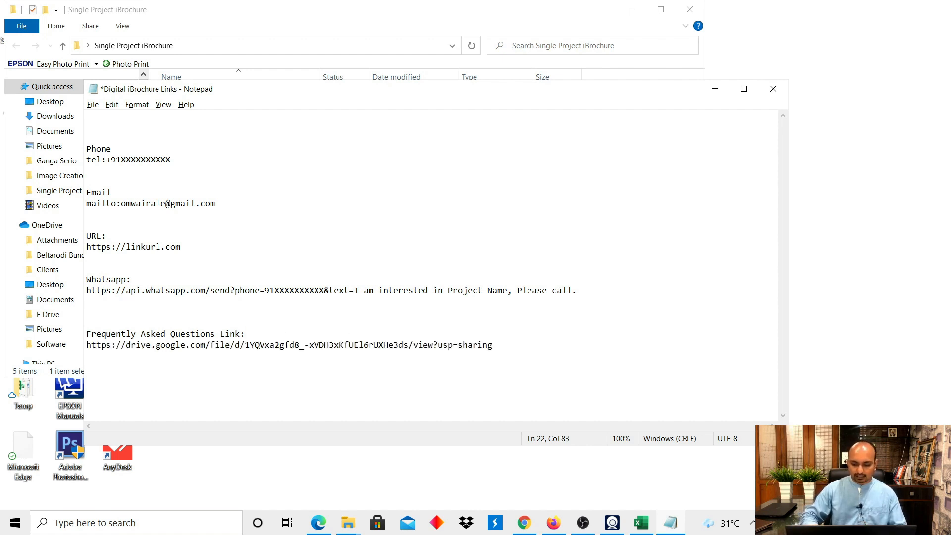
pyautogui.click(93, 105)
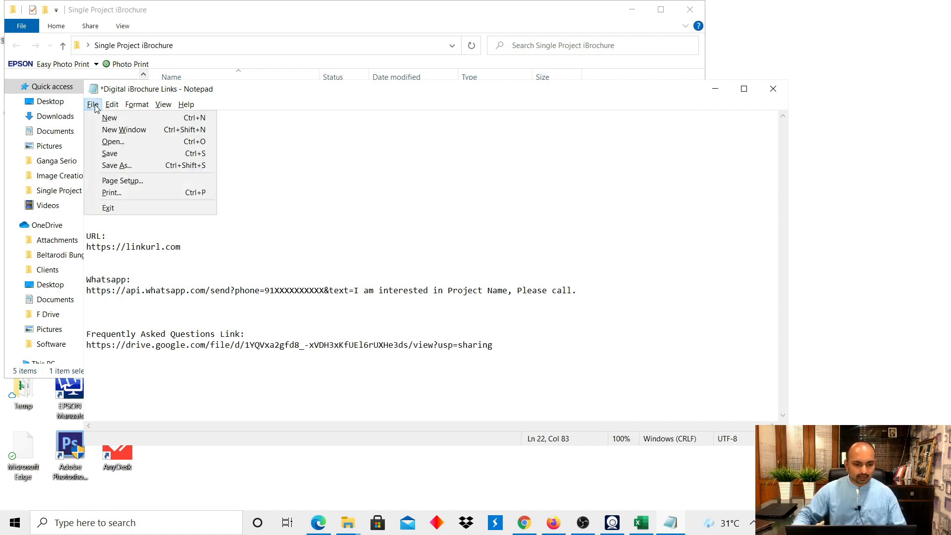
pyautogui.click(112, 154)
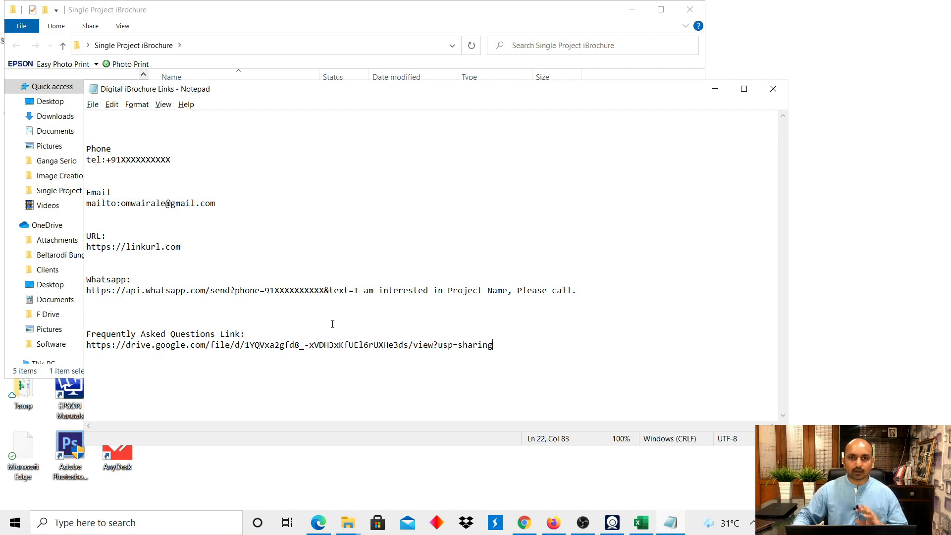
pyautogui.hotkey('alt', 'Tab')
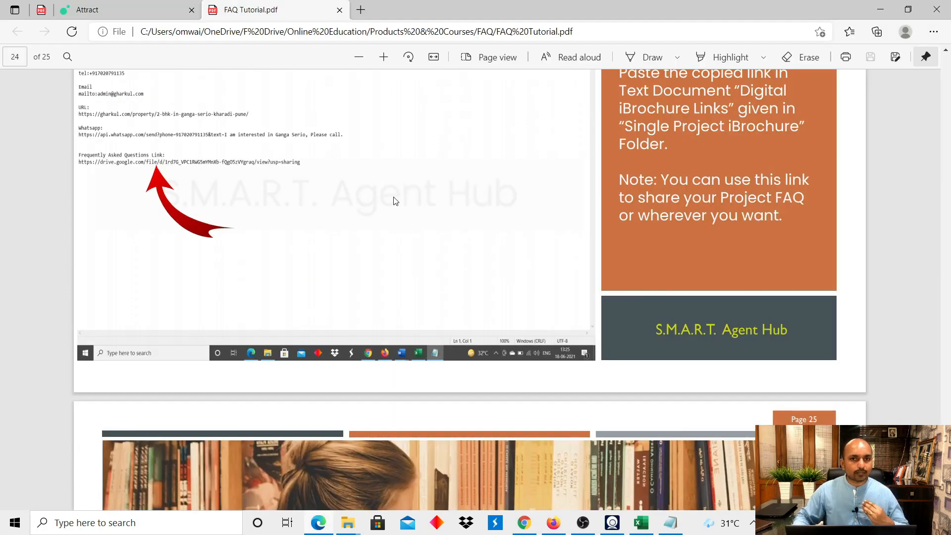
pyautogui.click(361, 10)
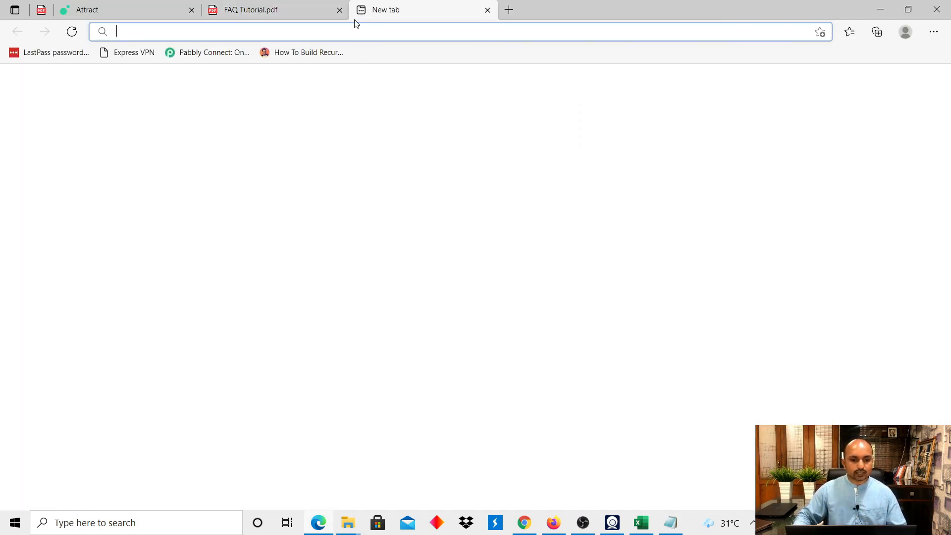
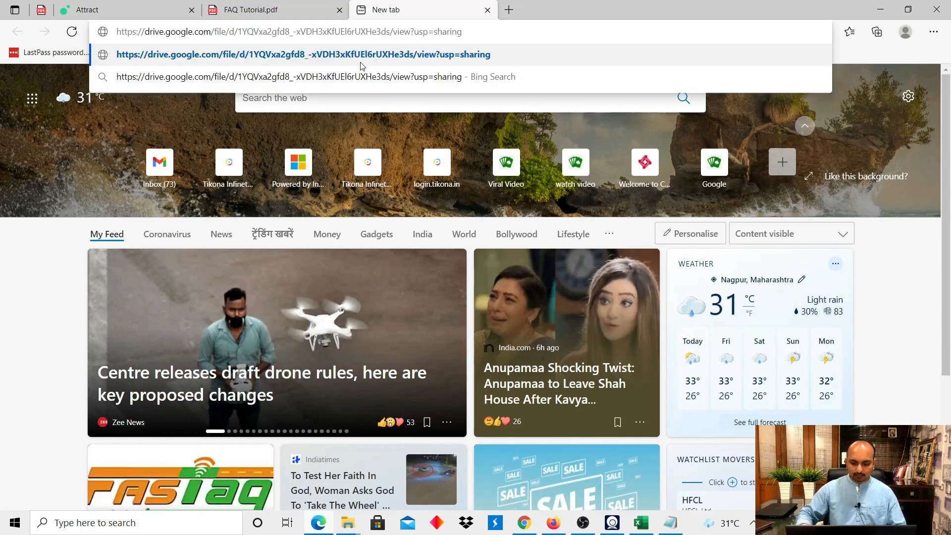
# Load the pasted Drive share link, check the 7-page Ganga Serio FAQ booklet, and close it.
pyautogui.press('Return')
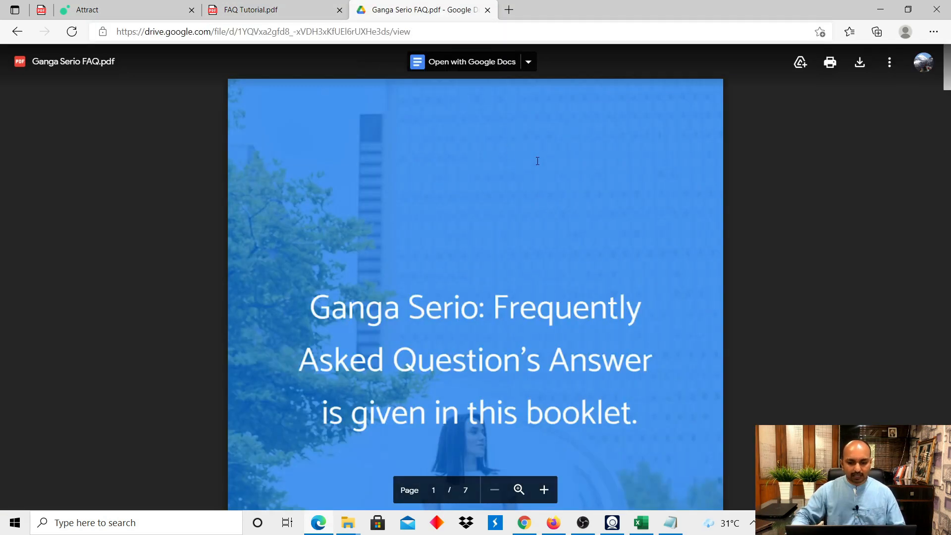
pyautogui.scroll(-10, 537, 161)
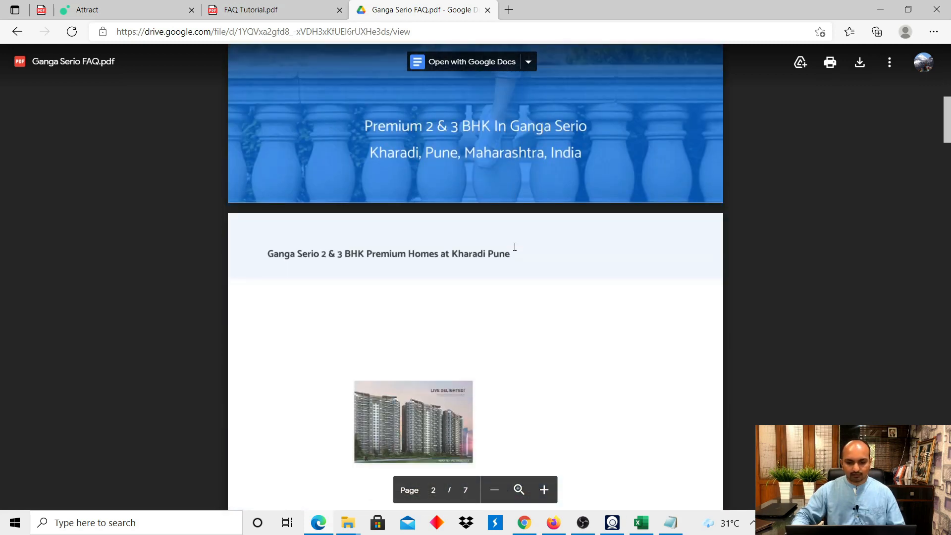
pyautogui.scroll(-20, 515, 247)
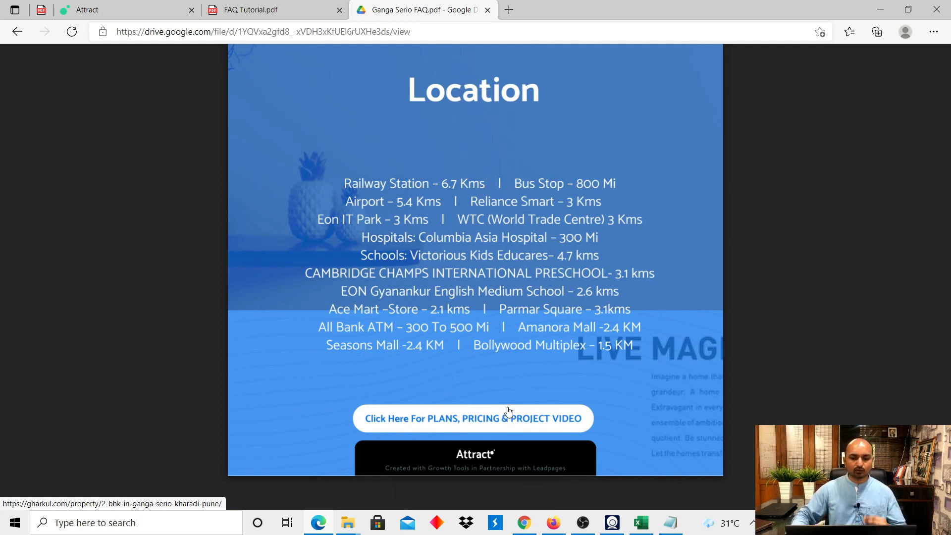
pyautogui.click(487, 10)
pyautogui.scroll(-5, 552, 225)
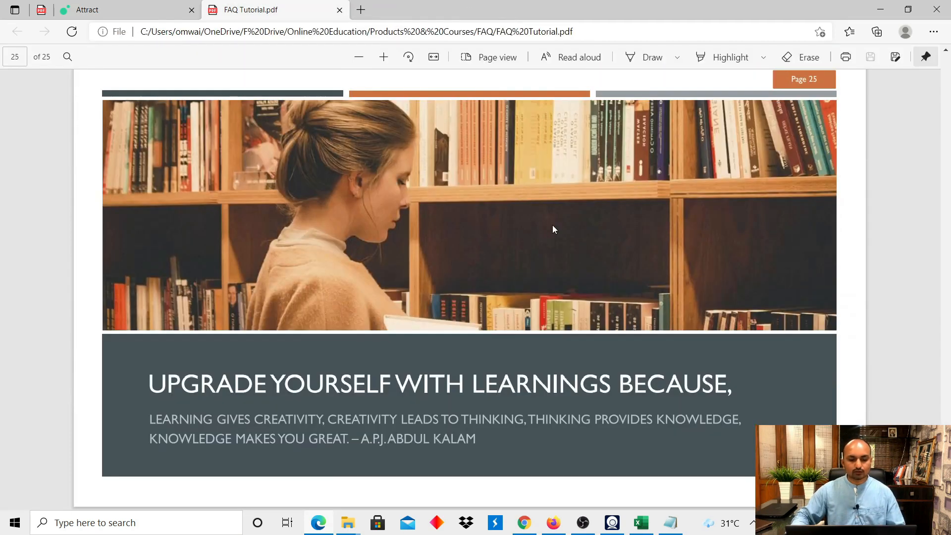